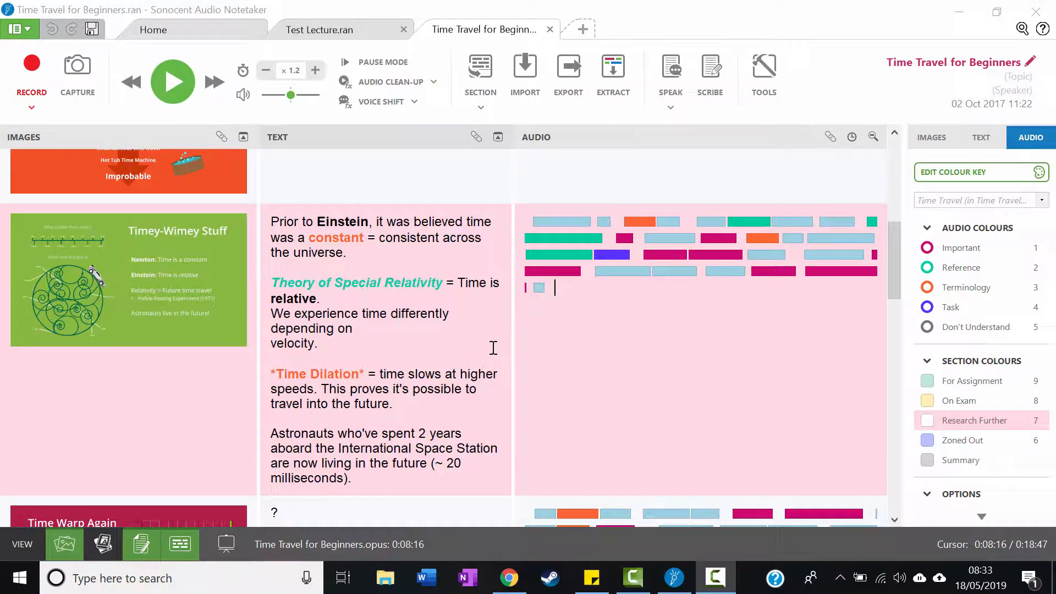
Widen the Images pane and start a new section by splitting the Reference chunk just before the Task chunk in the Timey-Wimey Stuff audio.
drag(259, 321, 354, 328)
click(727, 266)
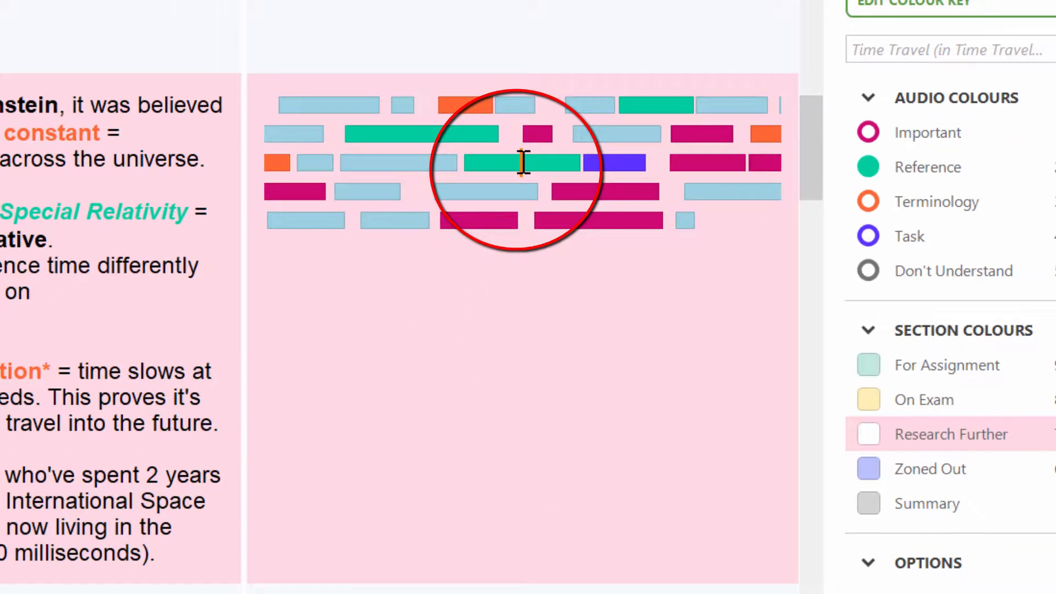
right_click(521, 222)
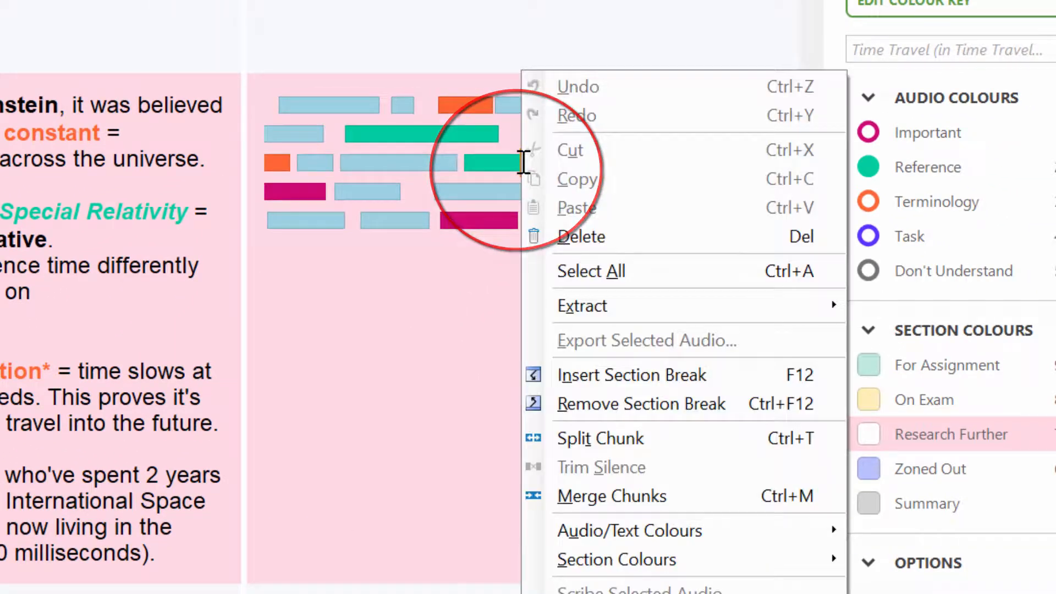
click(698, 438)
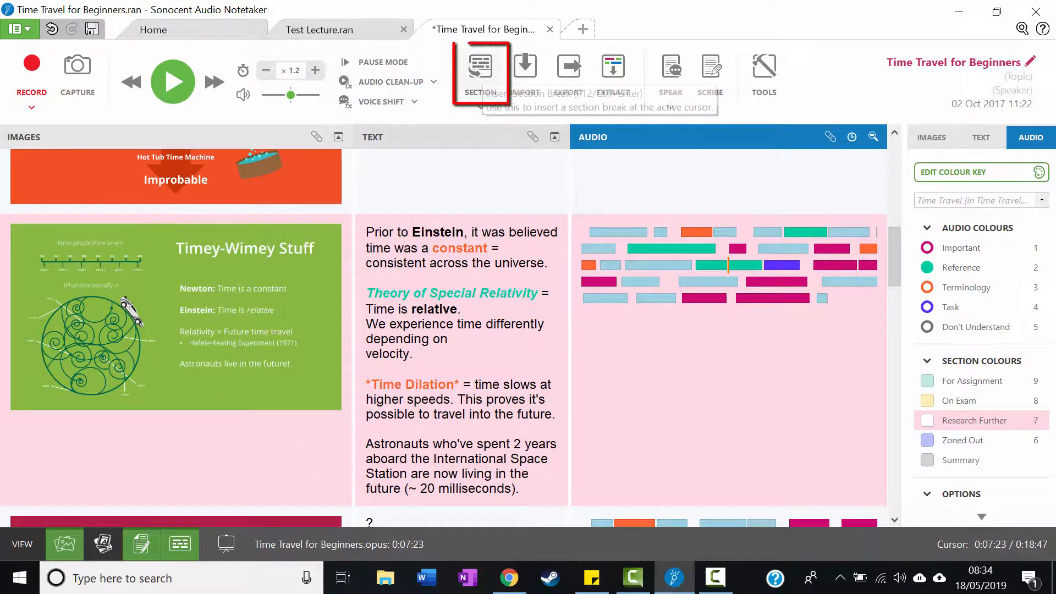
click(482, 76)
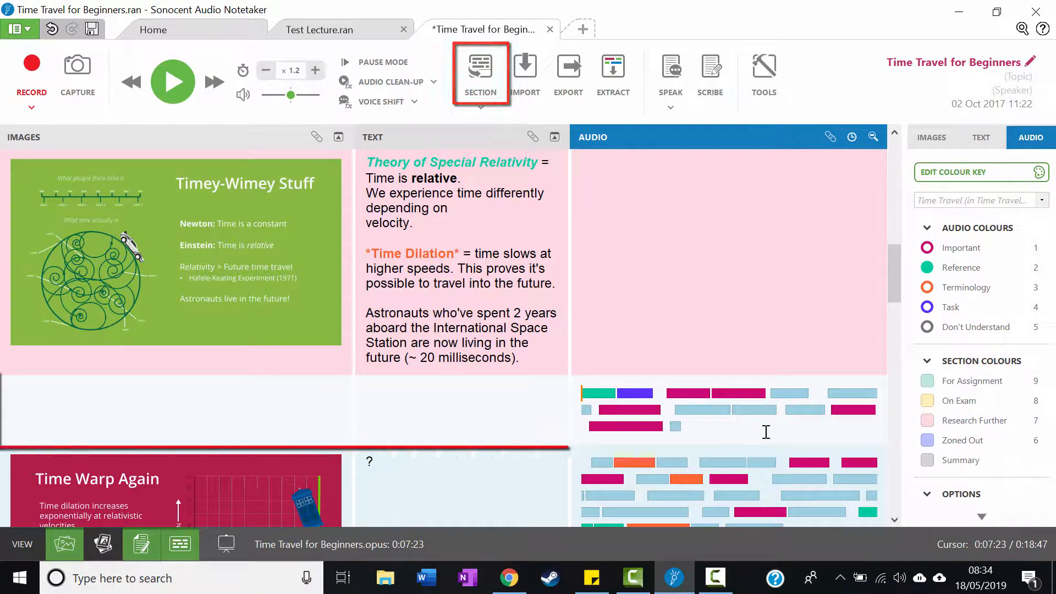
Copy the "10 Technologies and Methods for Time Control and Time Travel" image from Chrome and paste it into the new section's empty image cell.
click(148, 419)
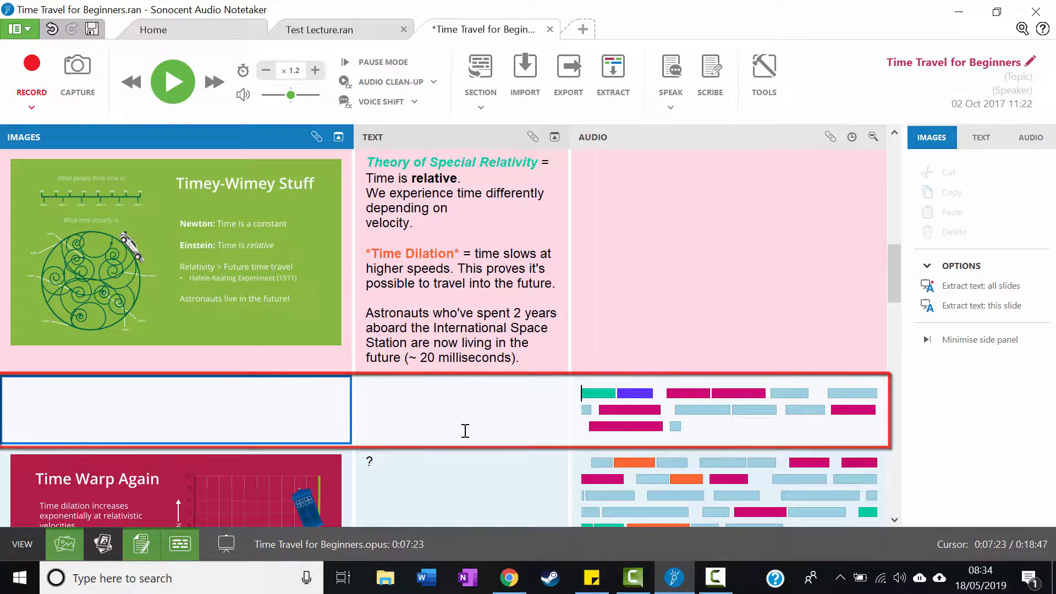
click(510, 579)
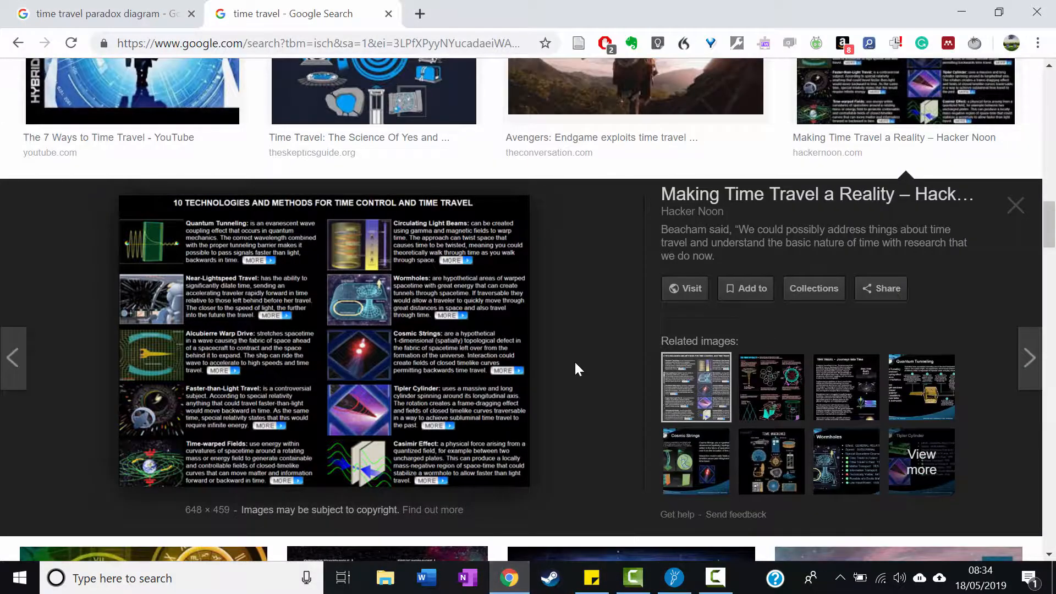
right_click(309, 327)
click(363, 379)
click(676, 591)
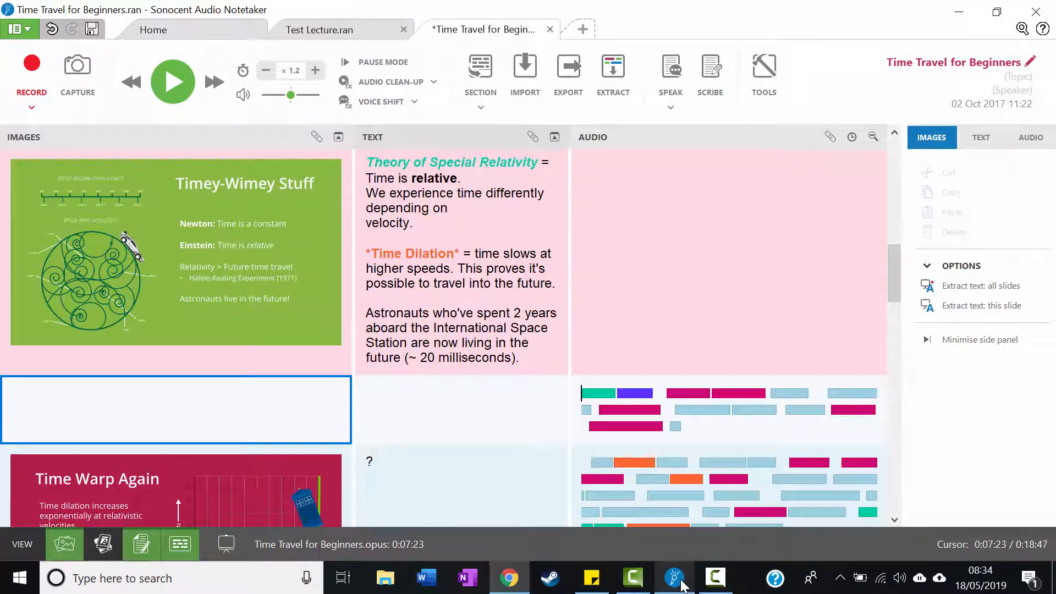
right_click(215, 405)
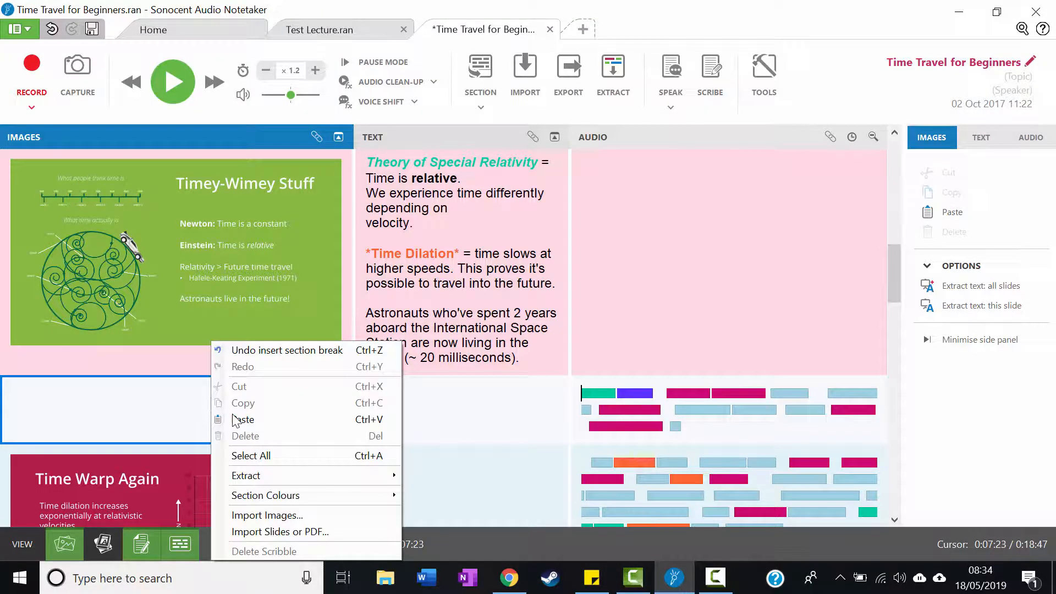
click(241, 419)
scroll(424, 403, down, 3)
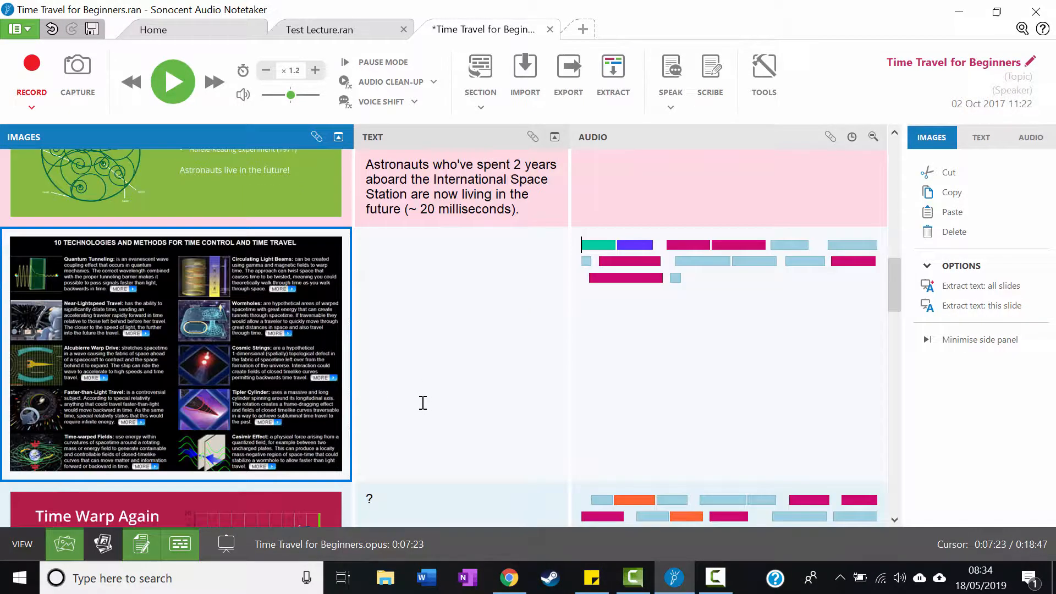
Place the audio cursor at the end of the Time Warp Again section and open the screen capture frame over the MORprl88.pdf page.
scroll(420, 403, up, 1)
scroll(418, 401, down, 1)
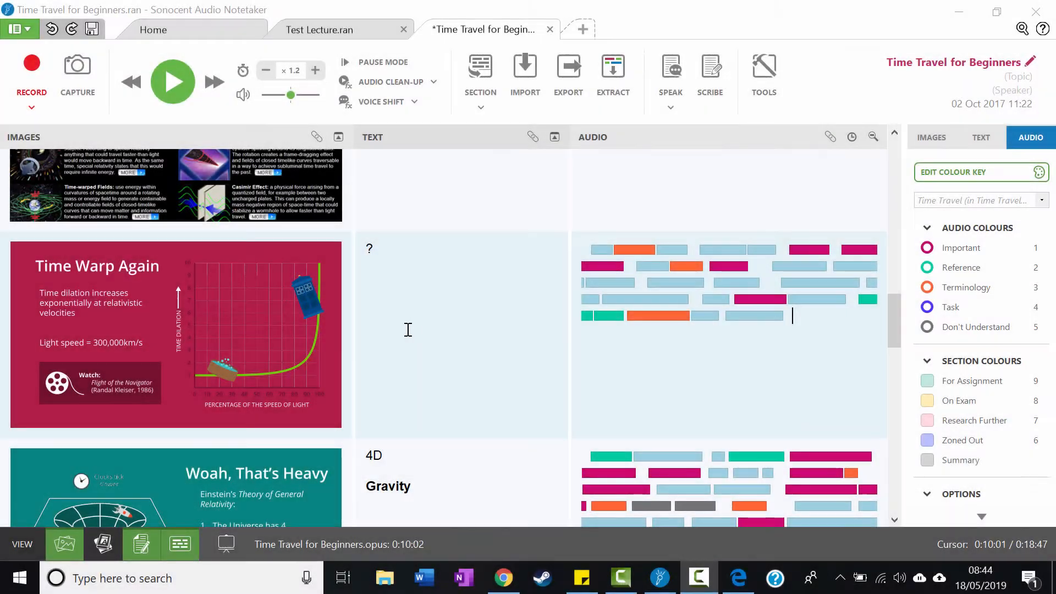
click(708, 282)
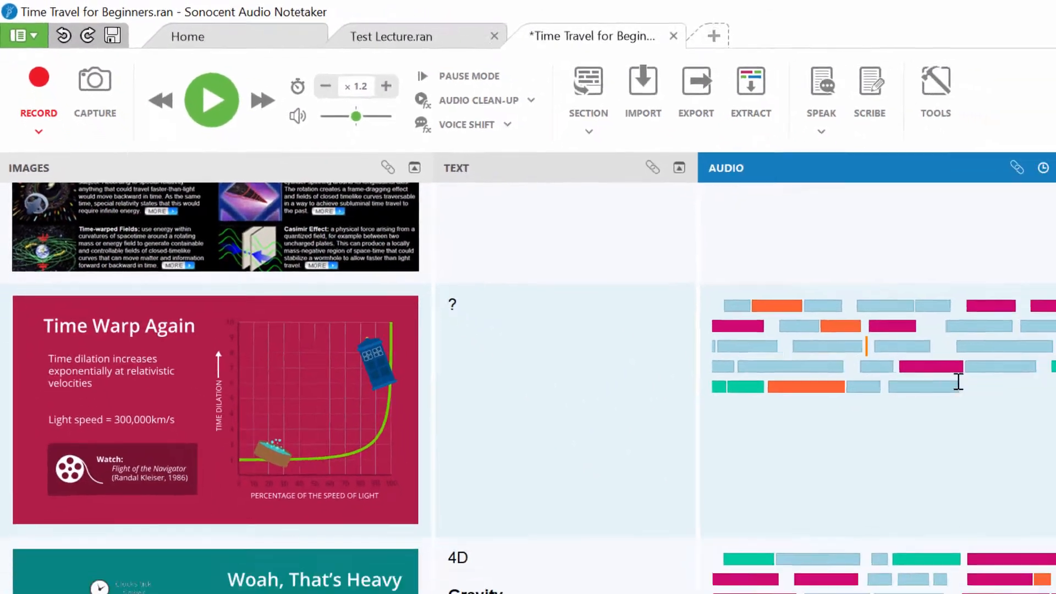
click(973, 386)
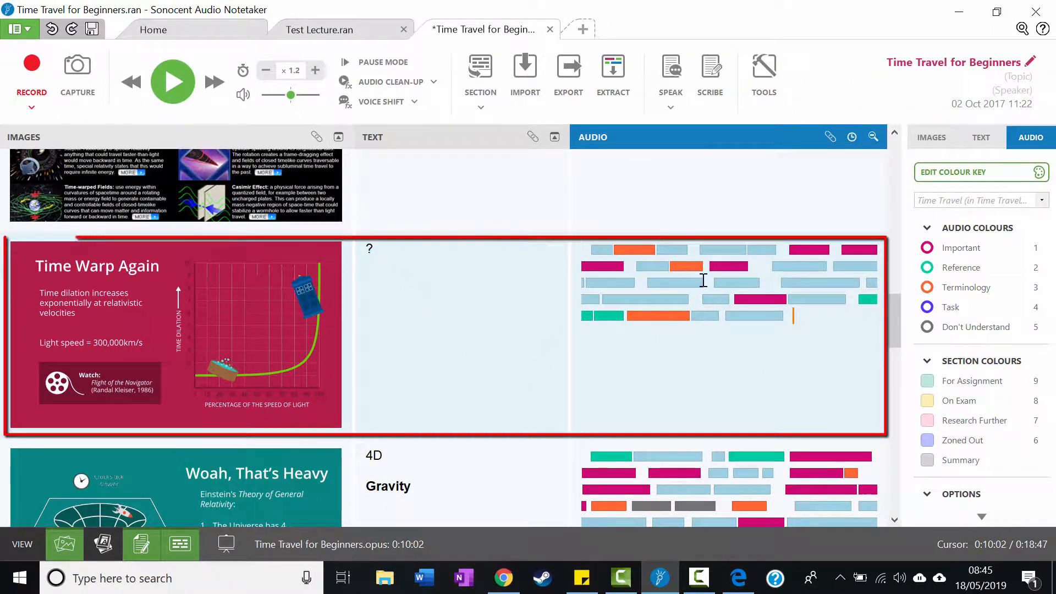
click(70, 71)
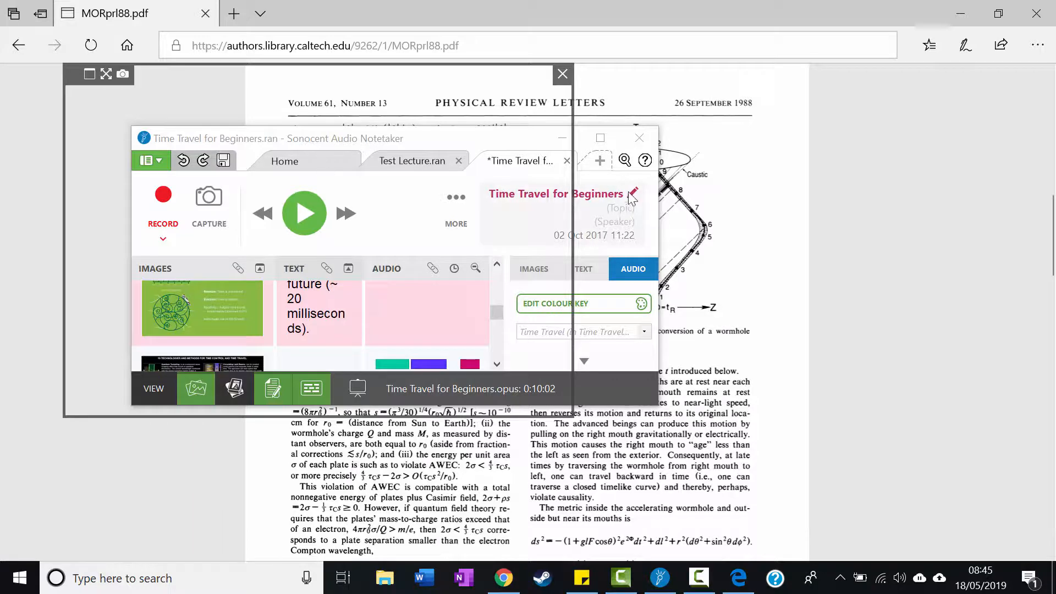
click(562, 138)
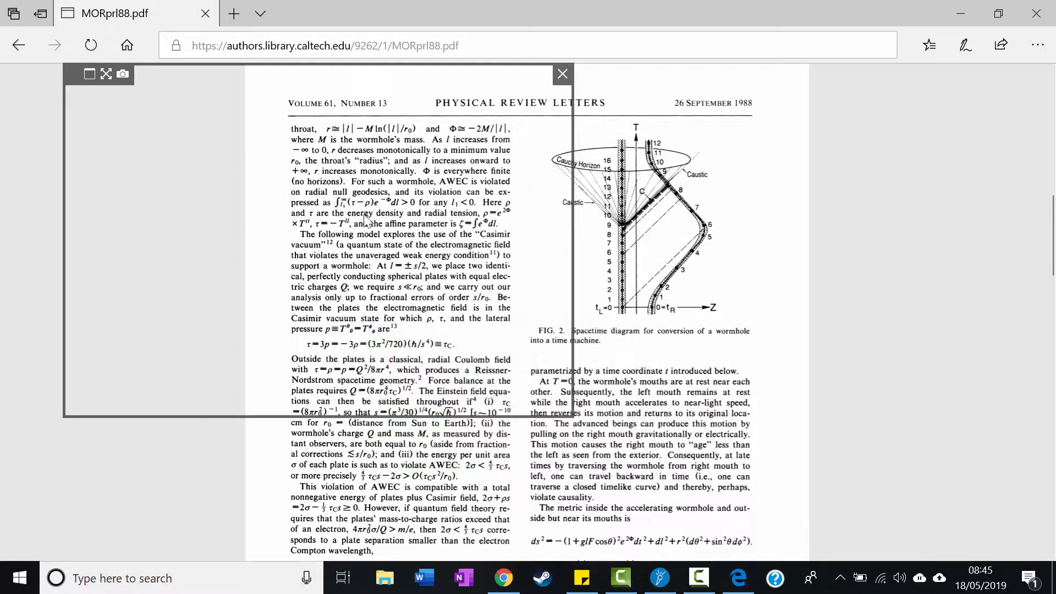
Fit the capture frame around the Fig. 2 spacetime diagram, capture it, and return to the maximised notes at the captured image.
drag(68, 76, 528, 106)
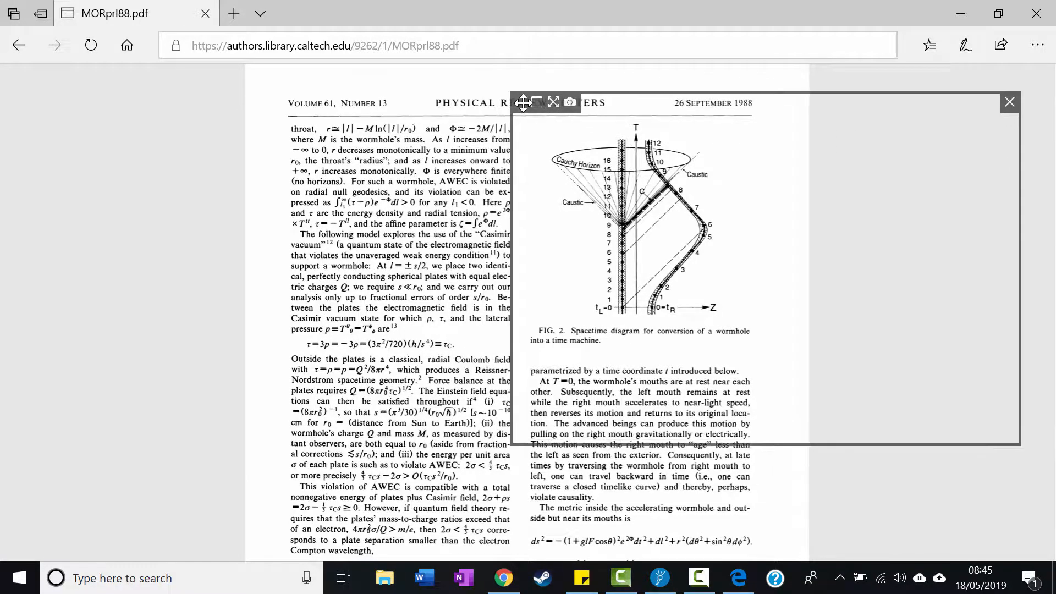
drag(1018, 444, 774, 354)
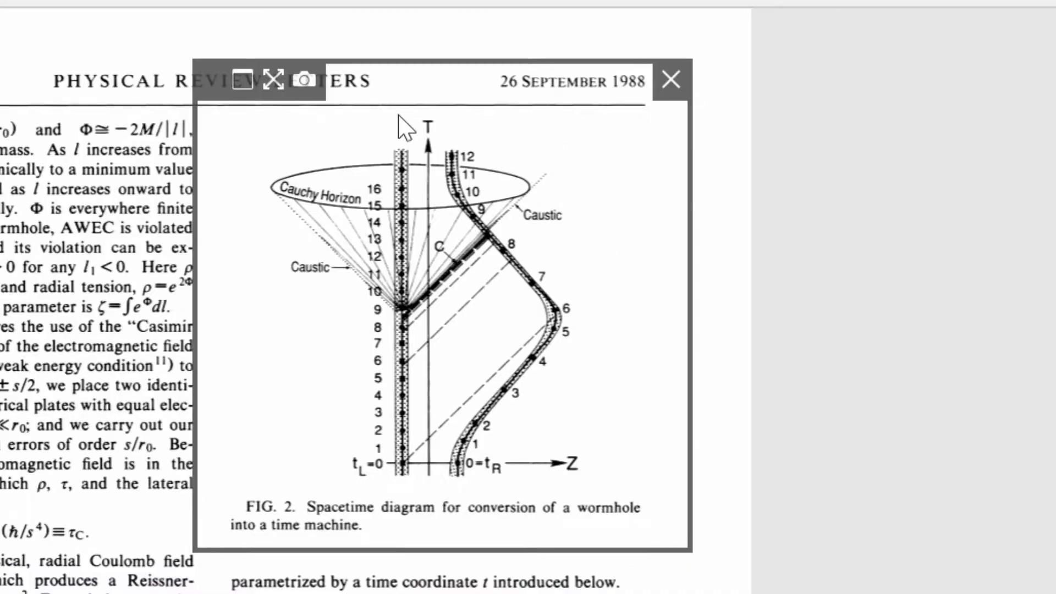
click(305, 81)
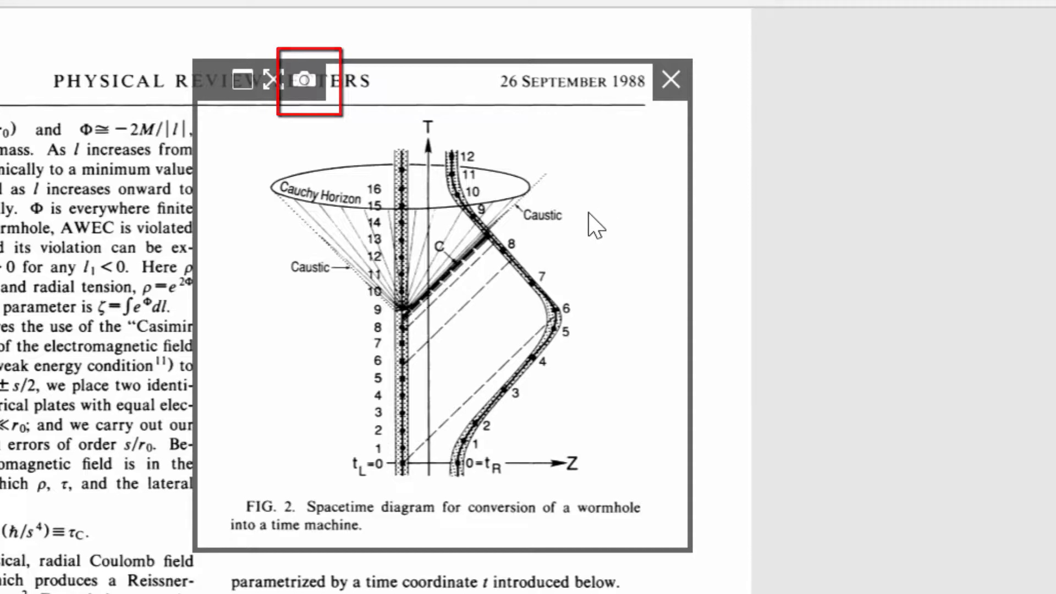
click(672, 83)
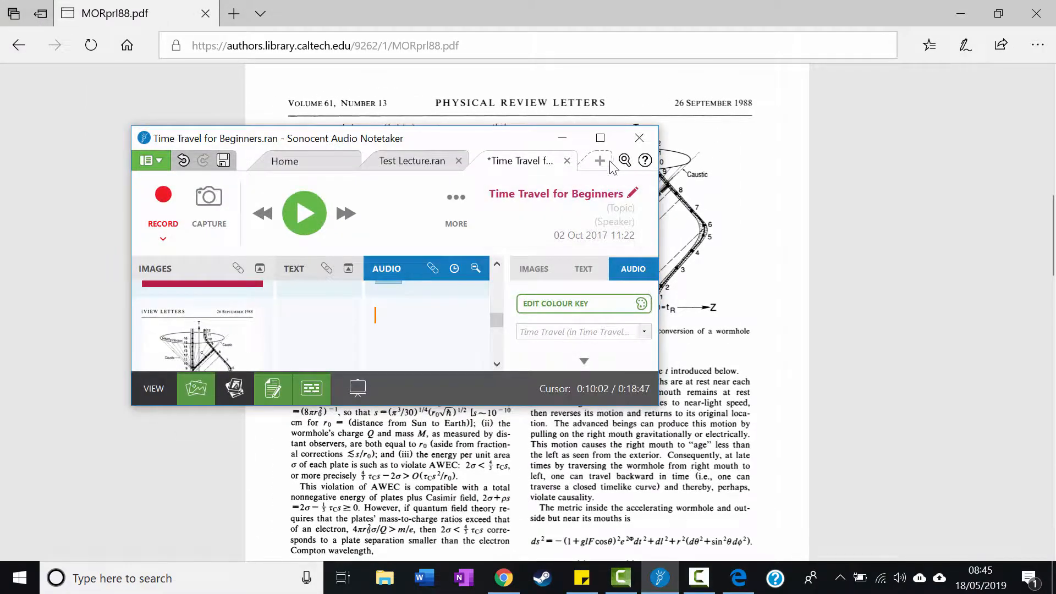
click(600, 137)
scroll(518, 300, up, 4)
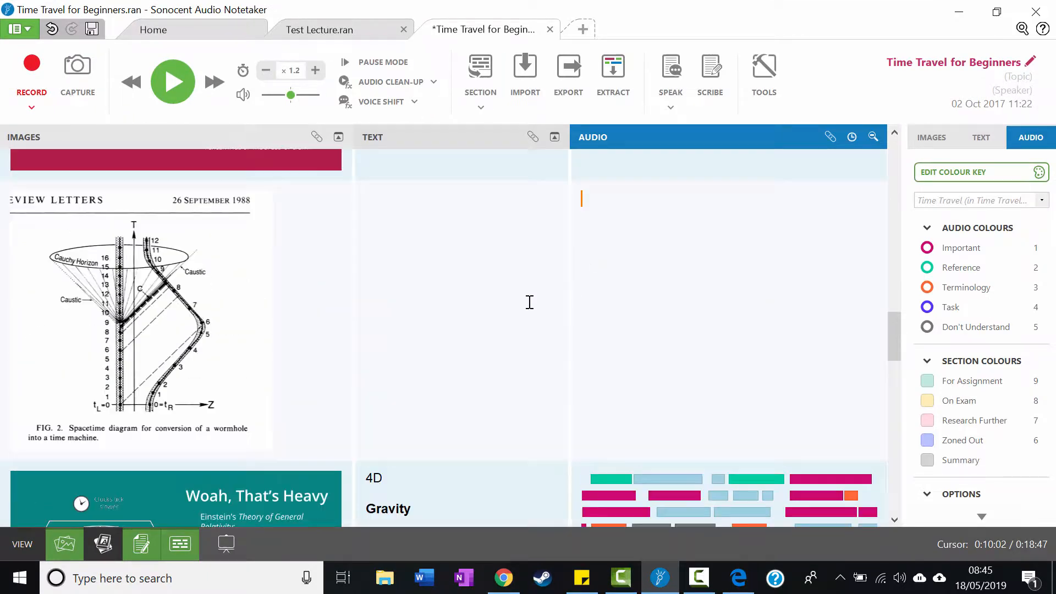
click(147, 350)
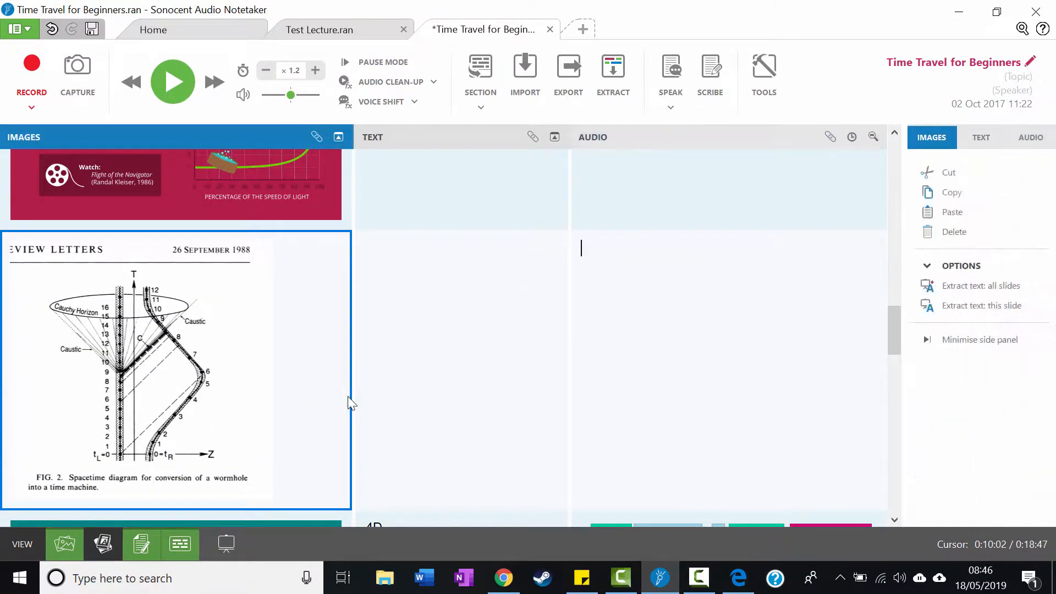
Move the Time Warp Again audio from 09:10 to 10:02 into the captured diagram's section.
scroll(613, 448, up, 3)
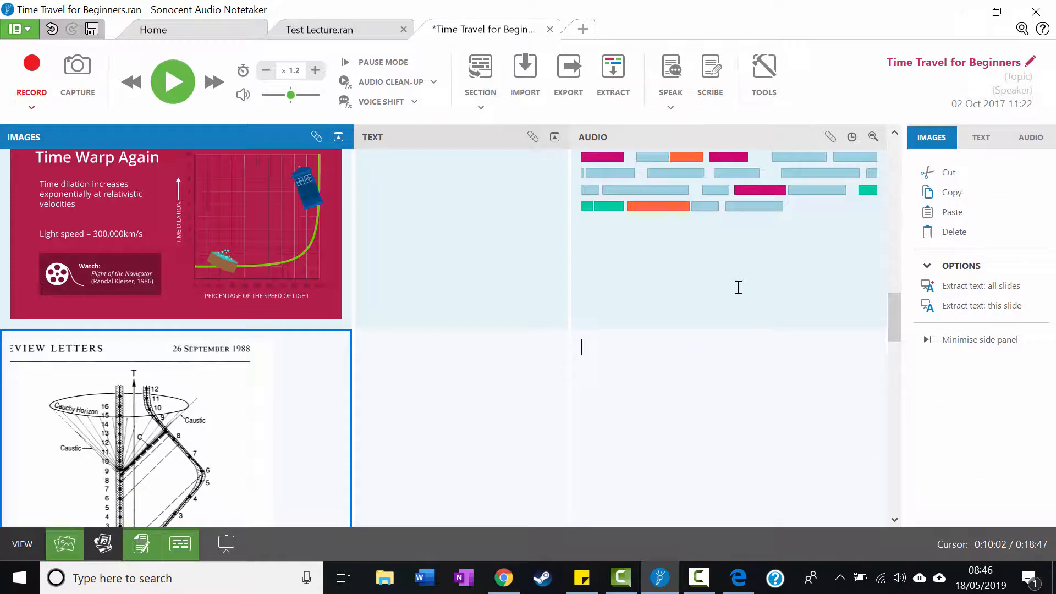
scroll(738, 287, down, 5)
scroll(691, 325, up, 5)
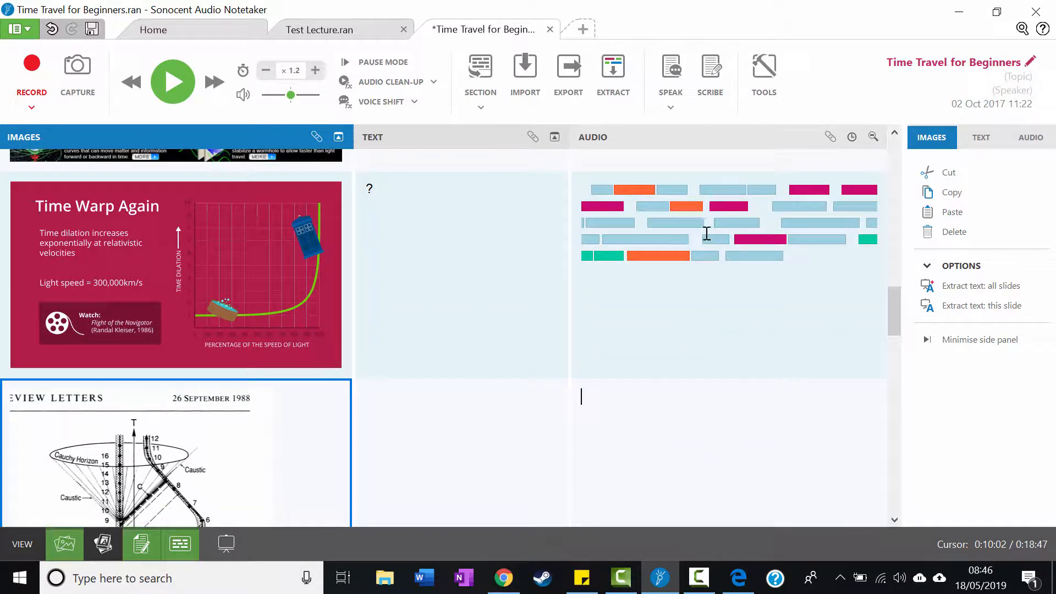
drag(711, 224, 780, 265)
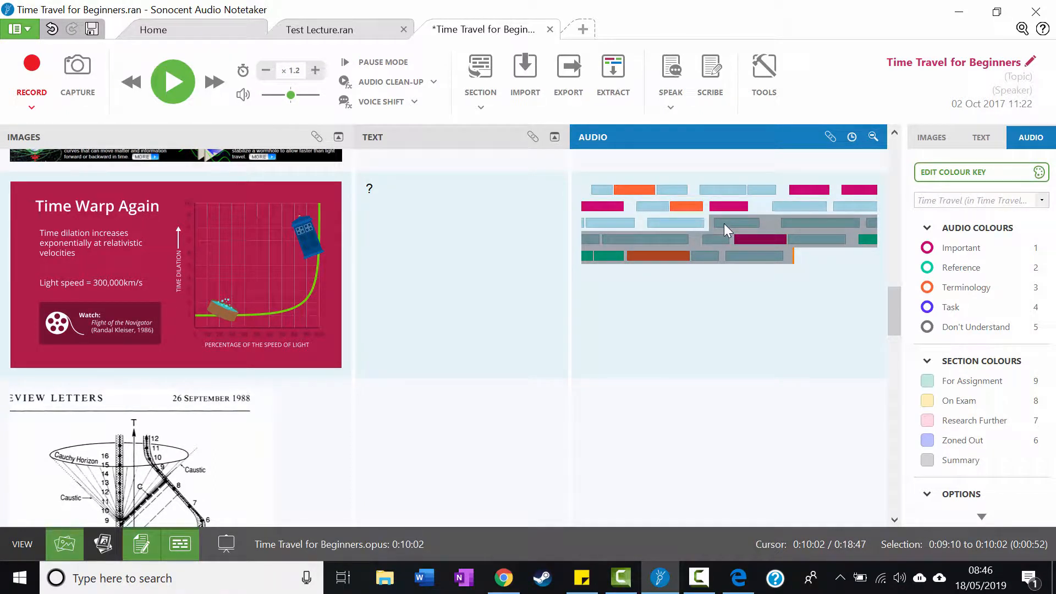
drag(724, 223, 739, 419)
click(705, 308)
Try moving the diagram section's last audio chunk in front of its Reference chunks, and undo the move.
scroll(697, 328, down, 3)
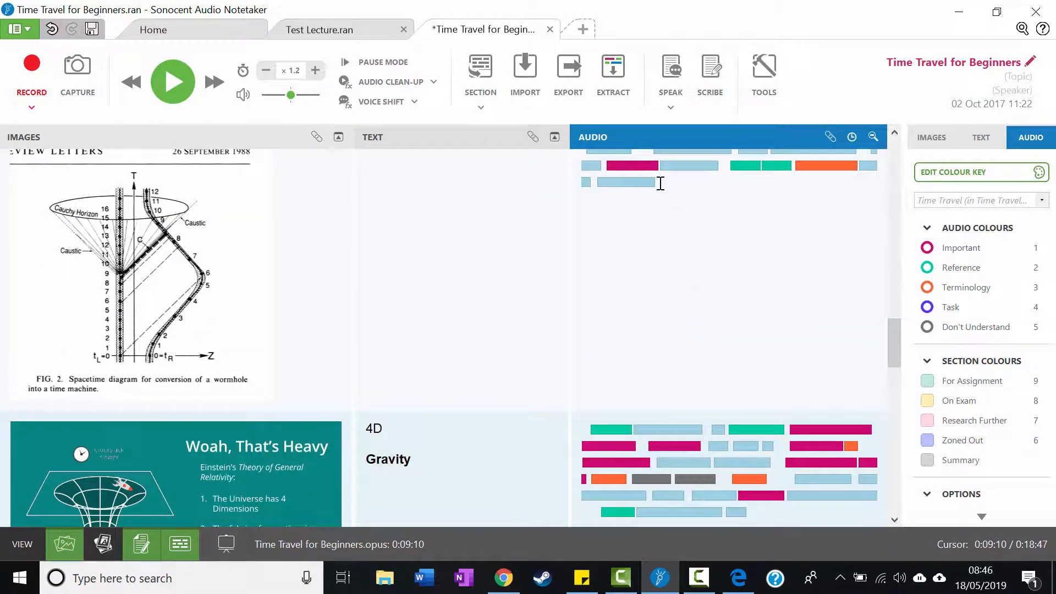
click(633, 182)
drag(626, 183, 732, 170)
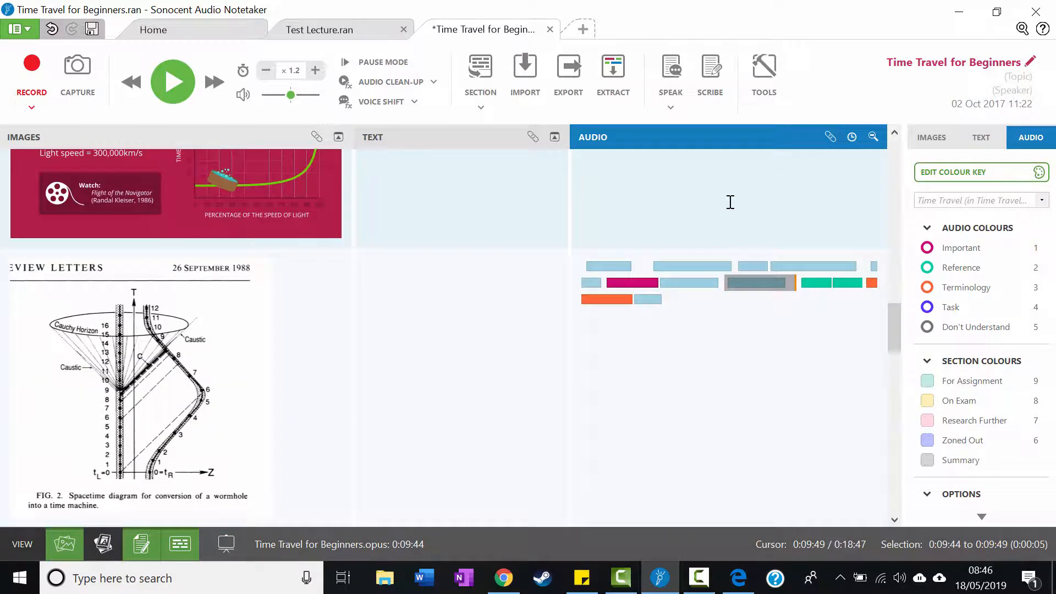
key(ctrl+z)
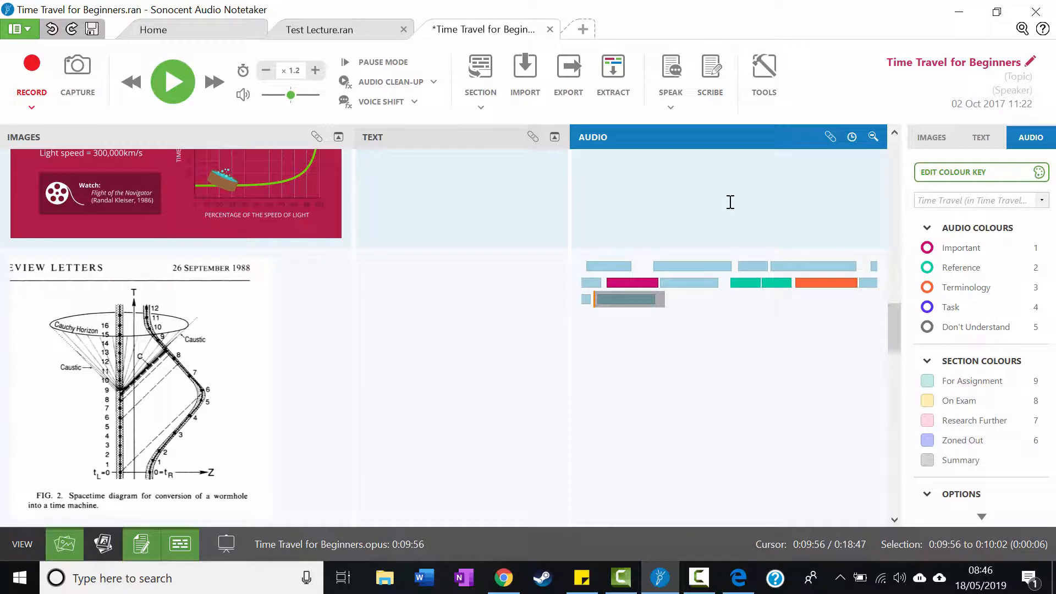
click(706, 318)
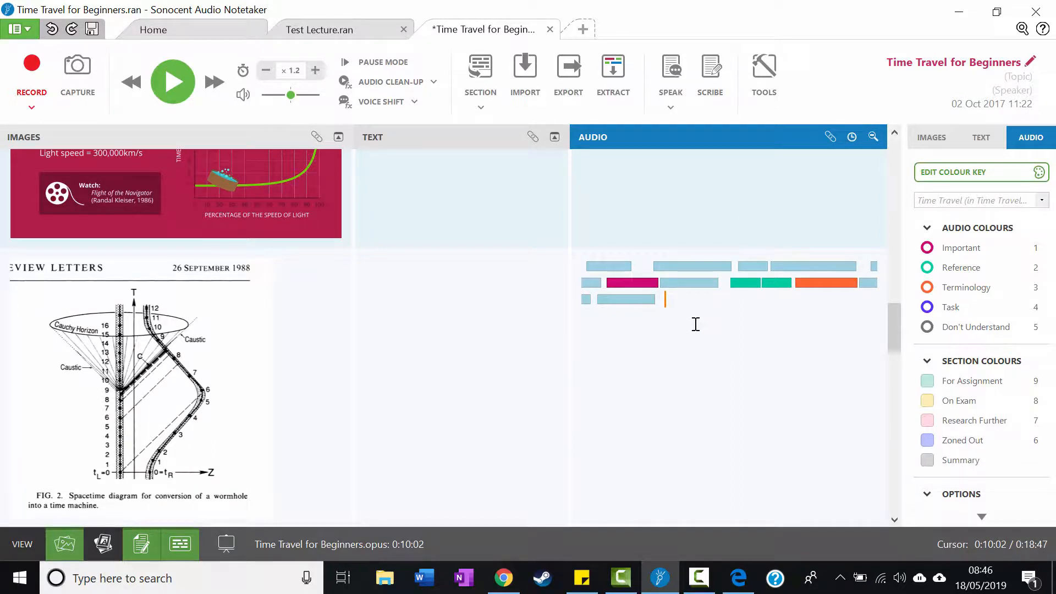
Examine the image and text options offered for the A Timely Conclusion section.
scroll(696, 324, down, 1)
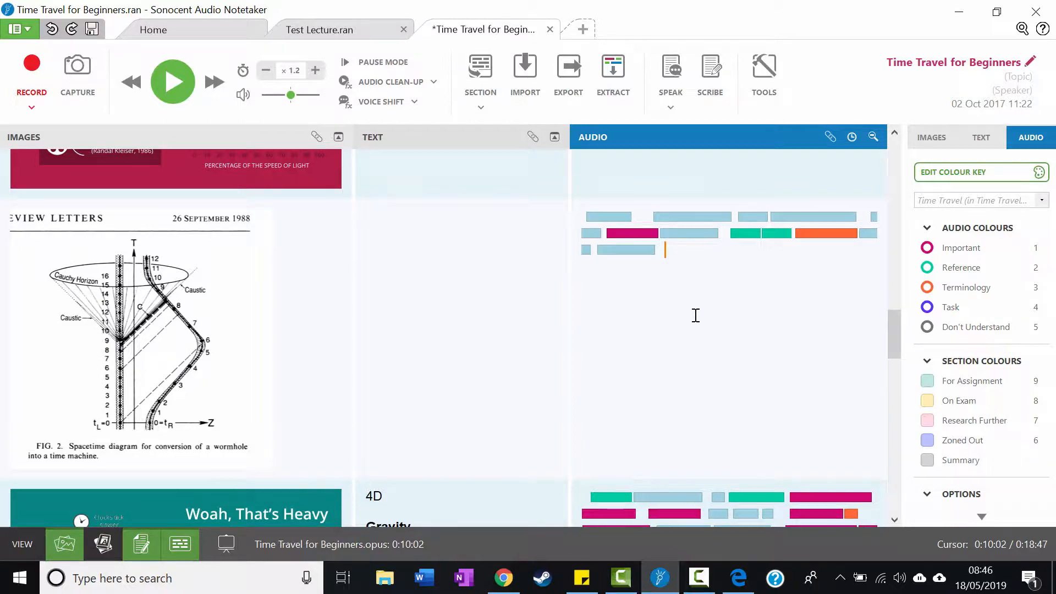
scroll(476, 259, down, 12)
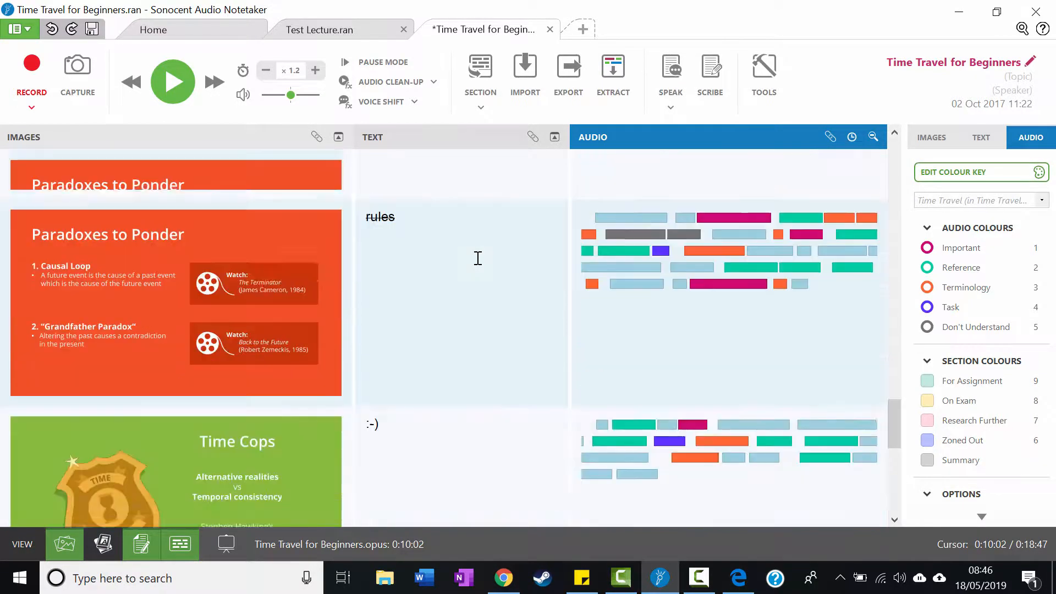
scroll(478, 259, down, 7)
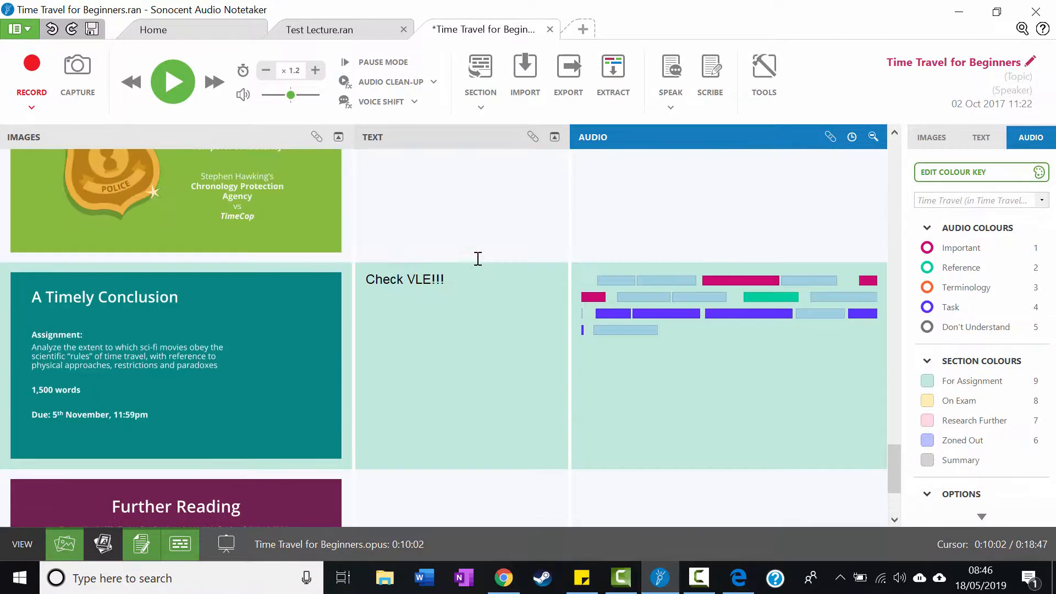
click(216, 342)
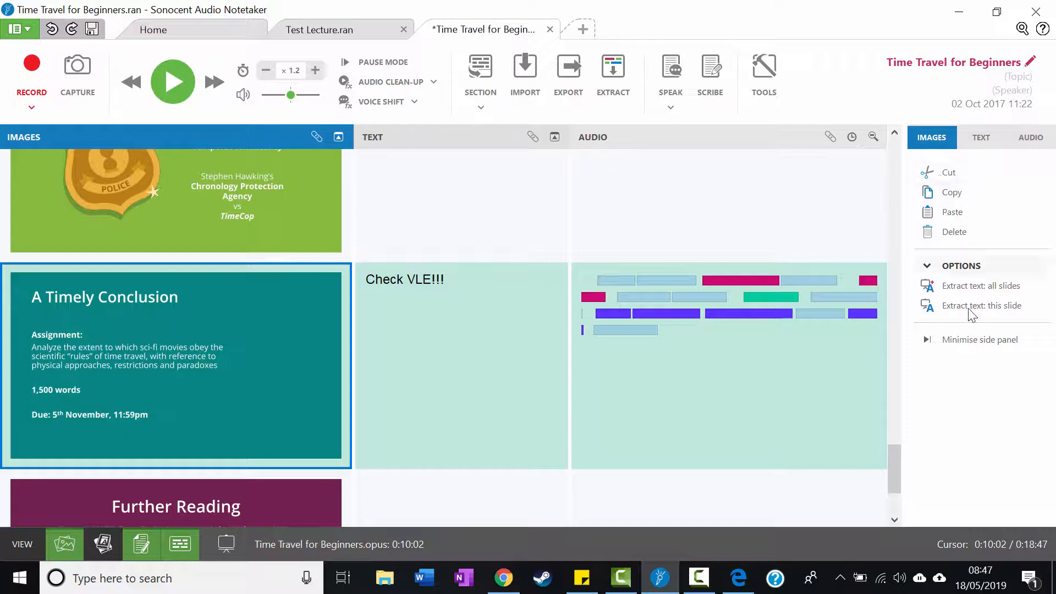
click(444, 138)
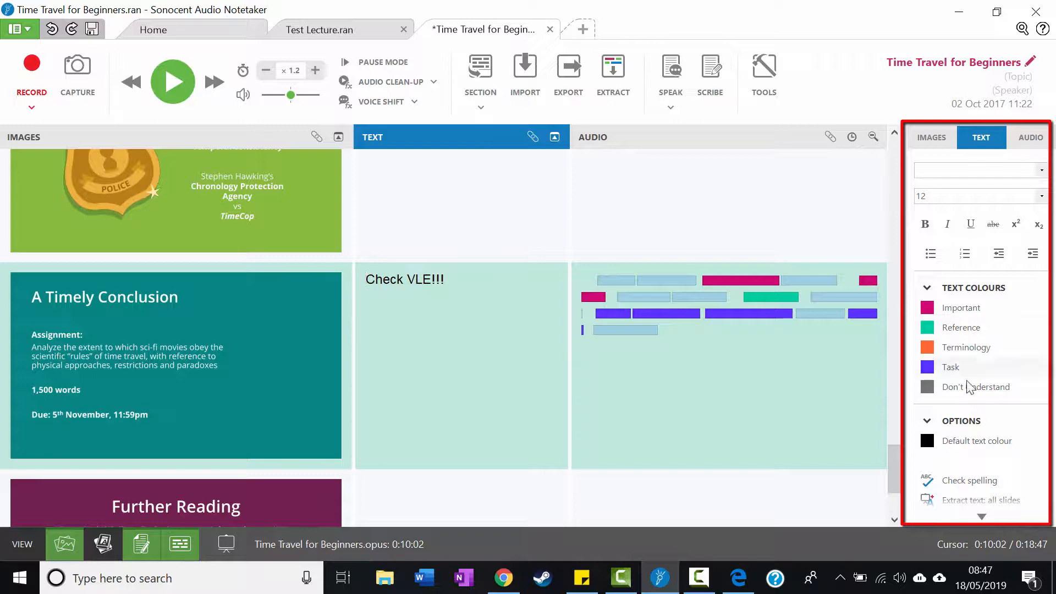
click(114, 141)
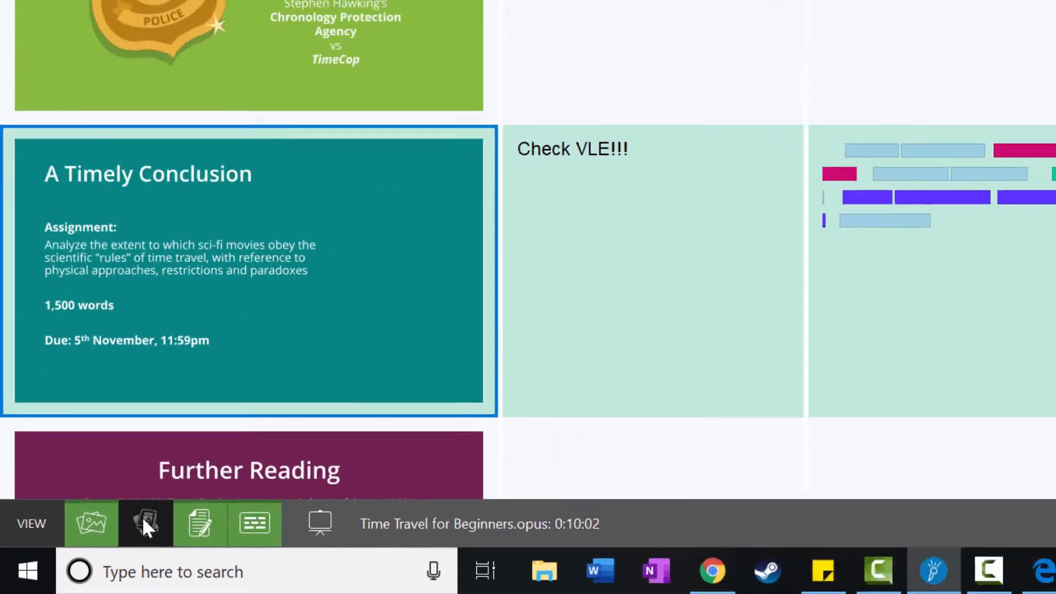
Show the Reference pane between the Images and Text panes and make it narrower.
click(309, 427)
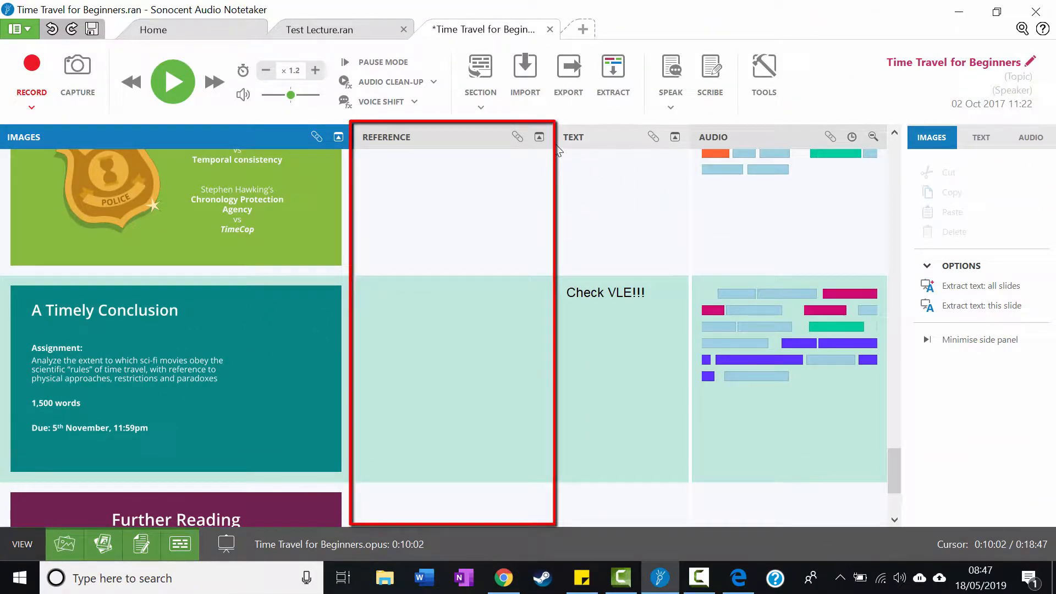
drag(556, 161, 515, 182)
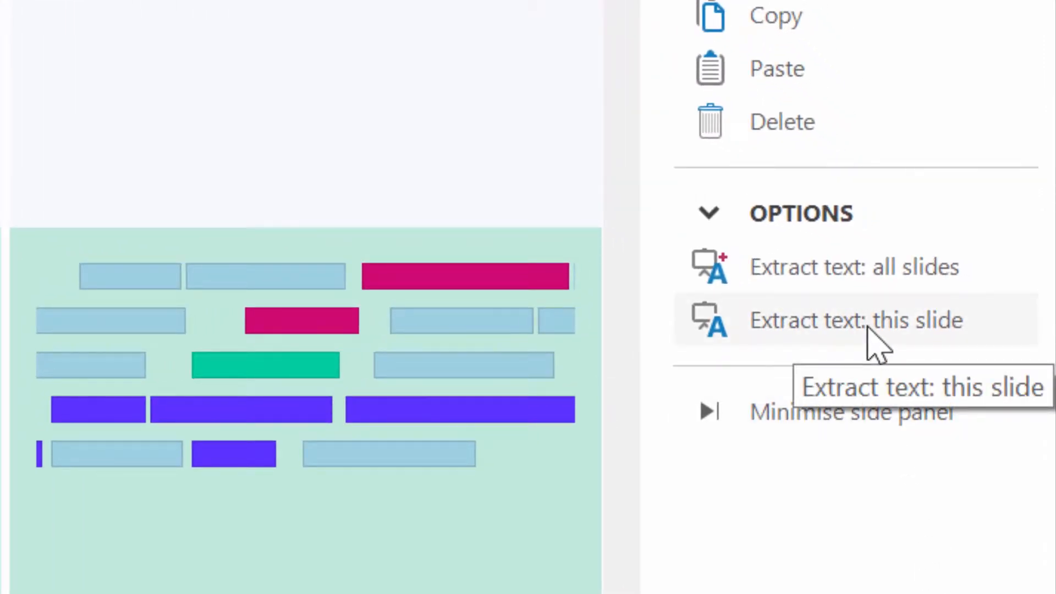
Extract the A Timely Conclusion slide's text into the Reference pane and widen that pane.
click(825, 330)
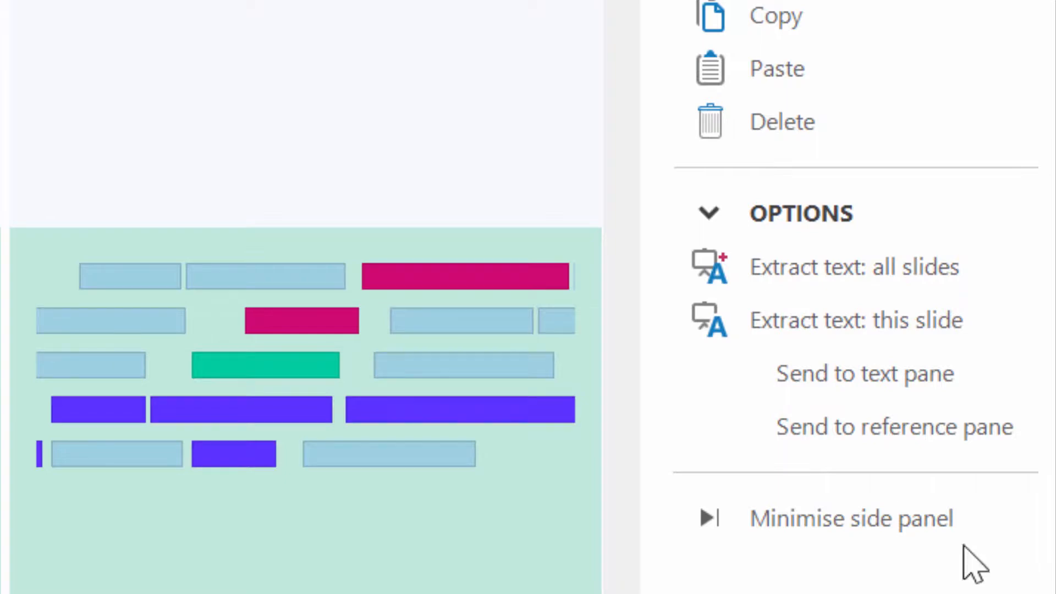
click(942, 435)
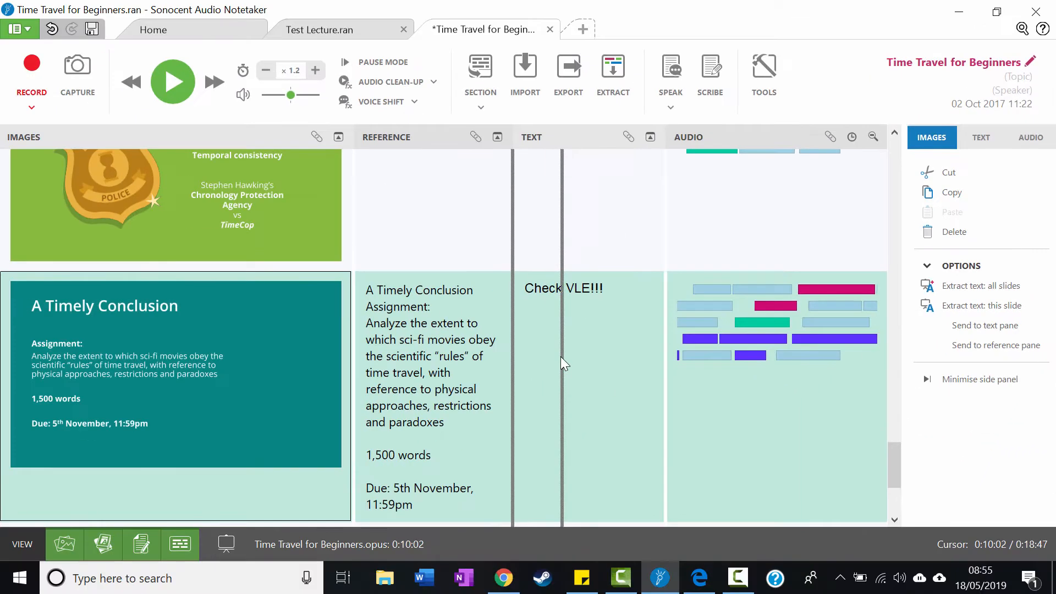
drag(560, 356, 559, 358)
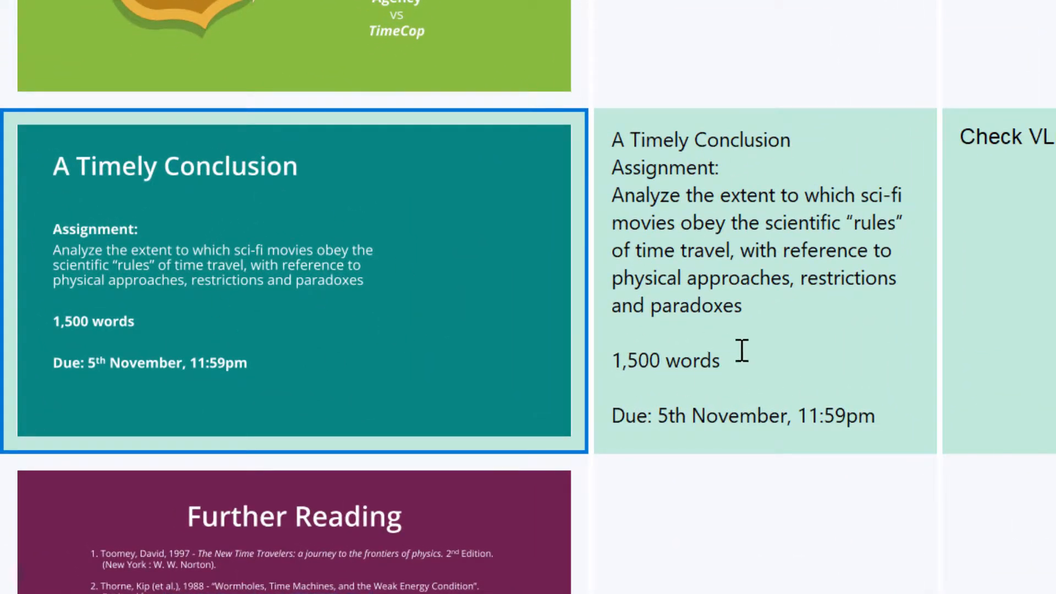
Replace the A Timely Conclusion slide image with the Grandfather paradox diagram copied from the time travel paradox image search in Chrome.
right_click(385, 237)
click(482, 395)
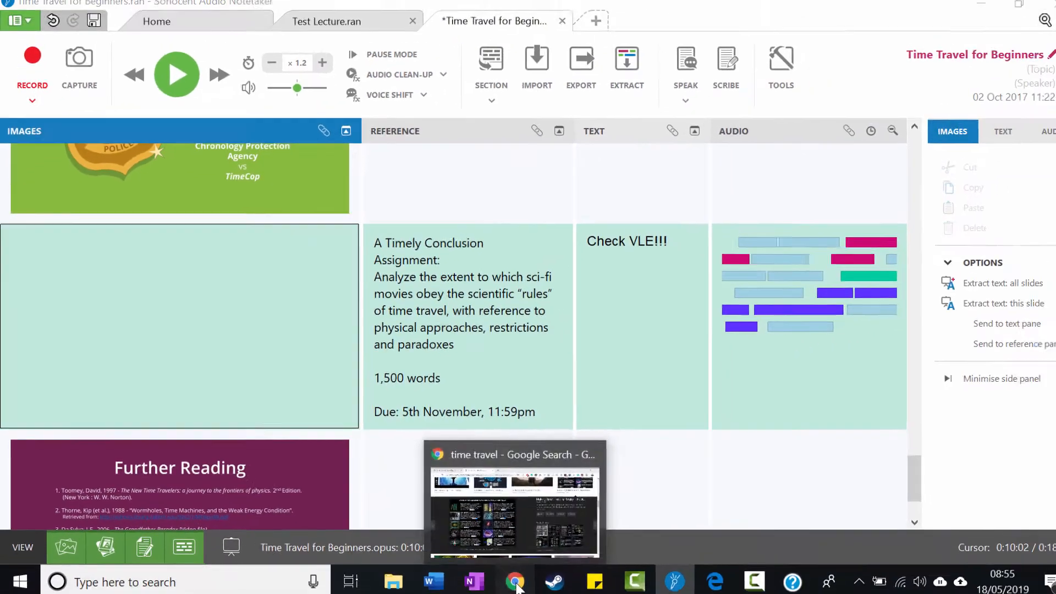
click(504, 579)
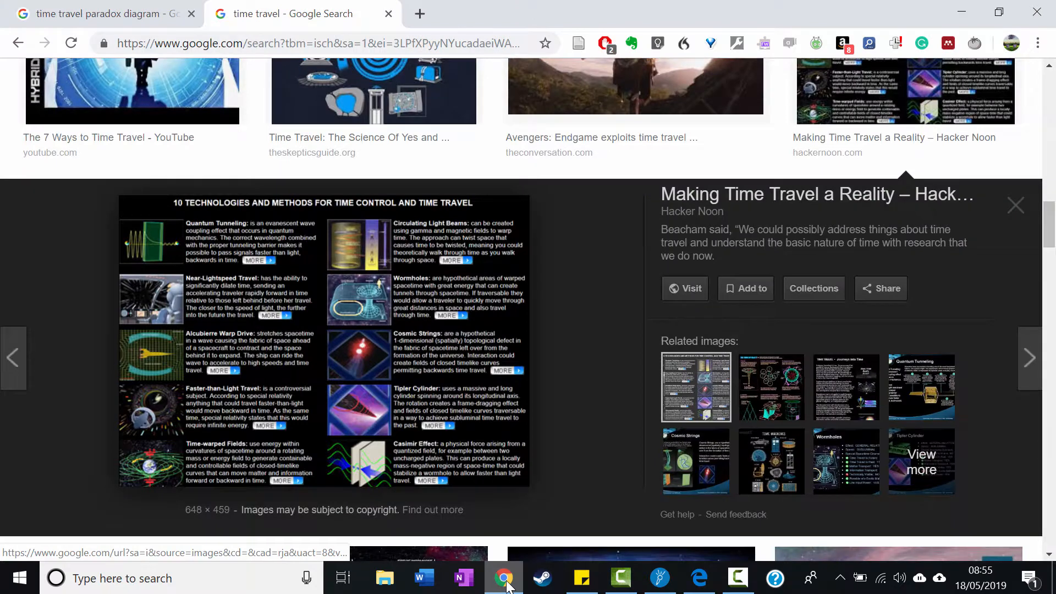
click(124, 16)
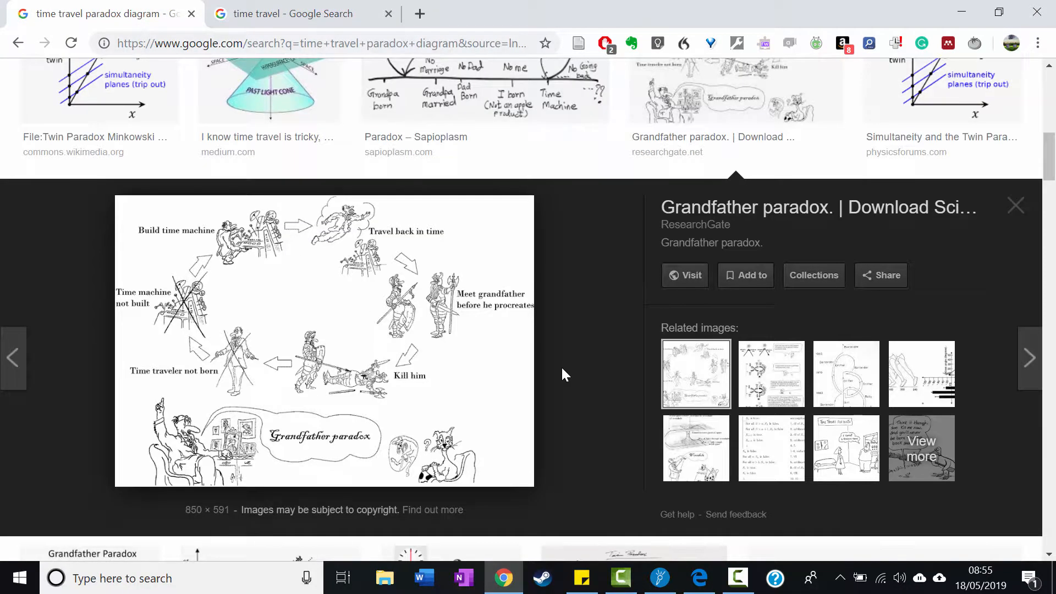
right_click(342, 211)
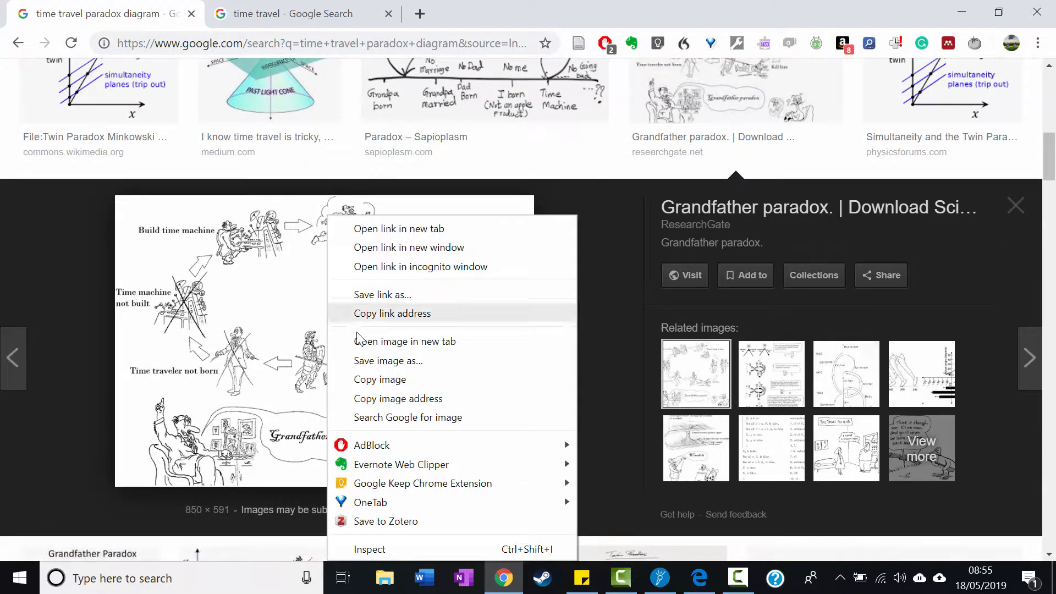
click(392, 379)
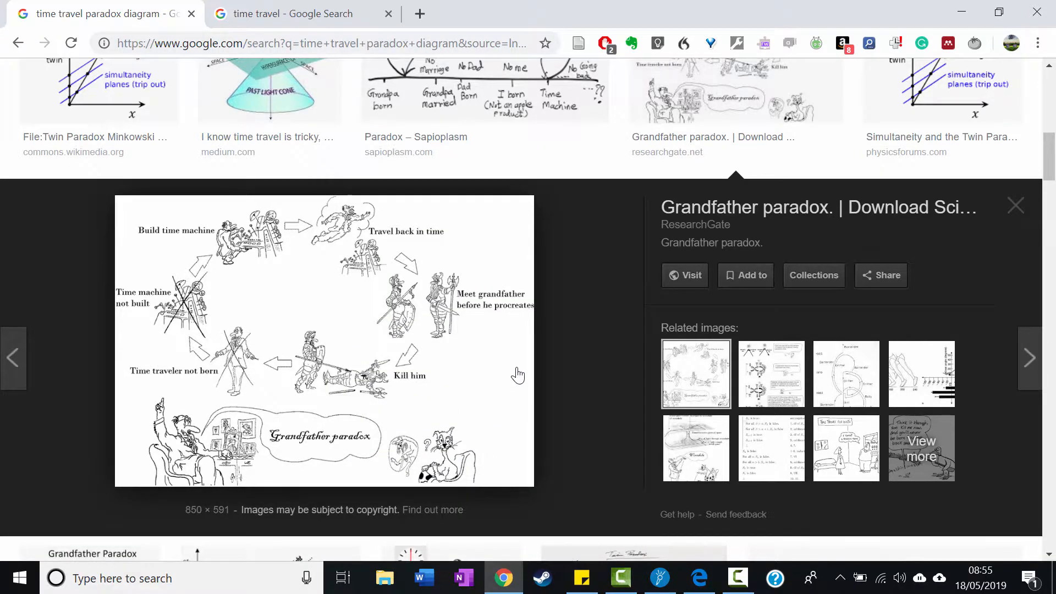
click(660, 577)
right_click(149, 284)
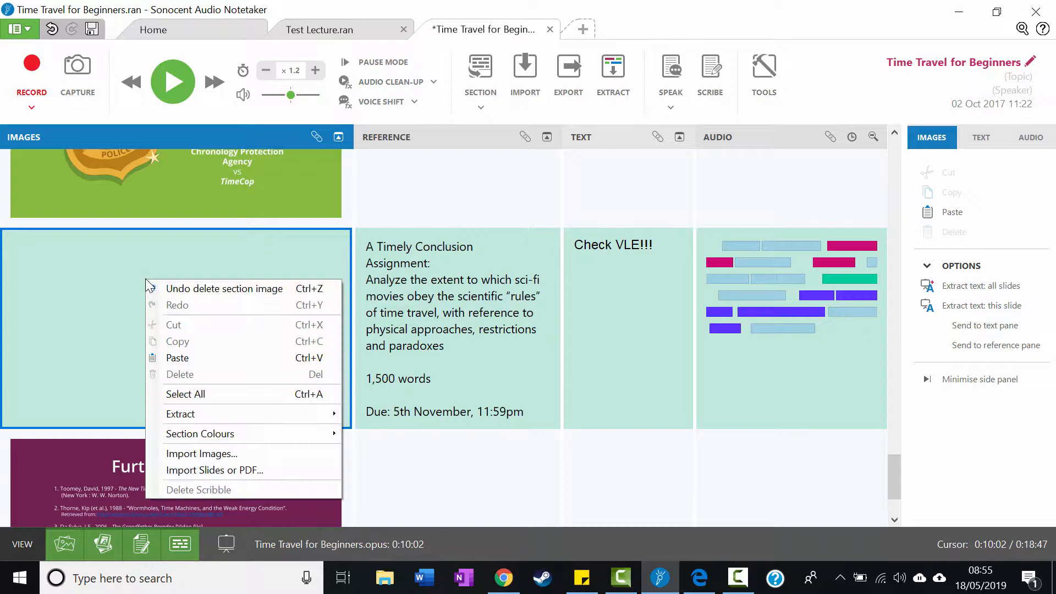
click(183, 365)
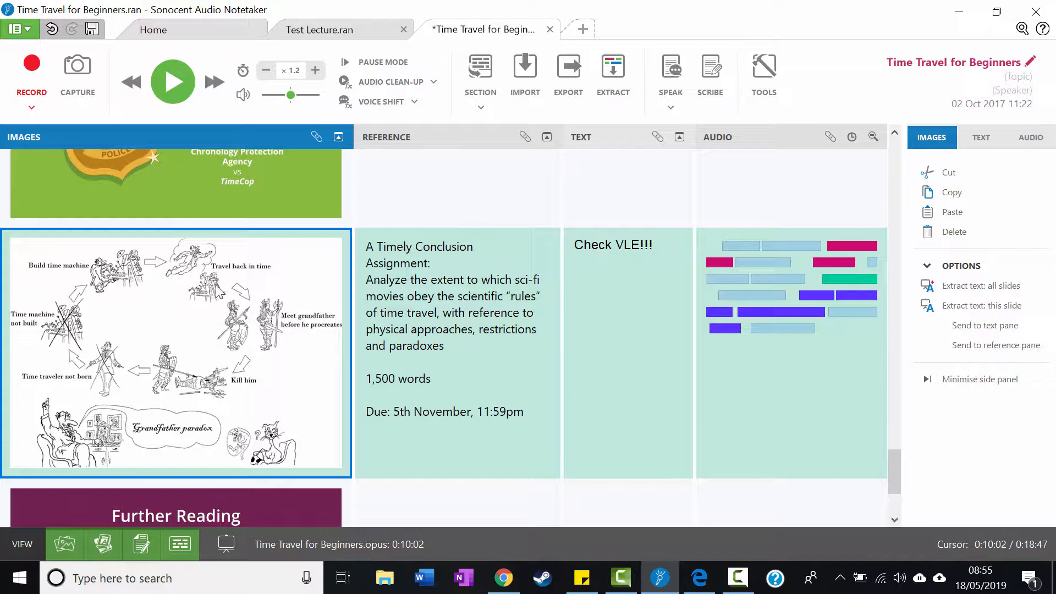
Have the A Timely Conclusion reference text read aloud from its beginning, and stop the reading after the first words.
click(367, 246)
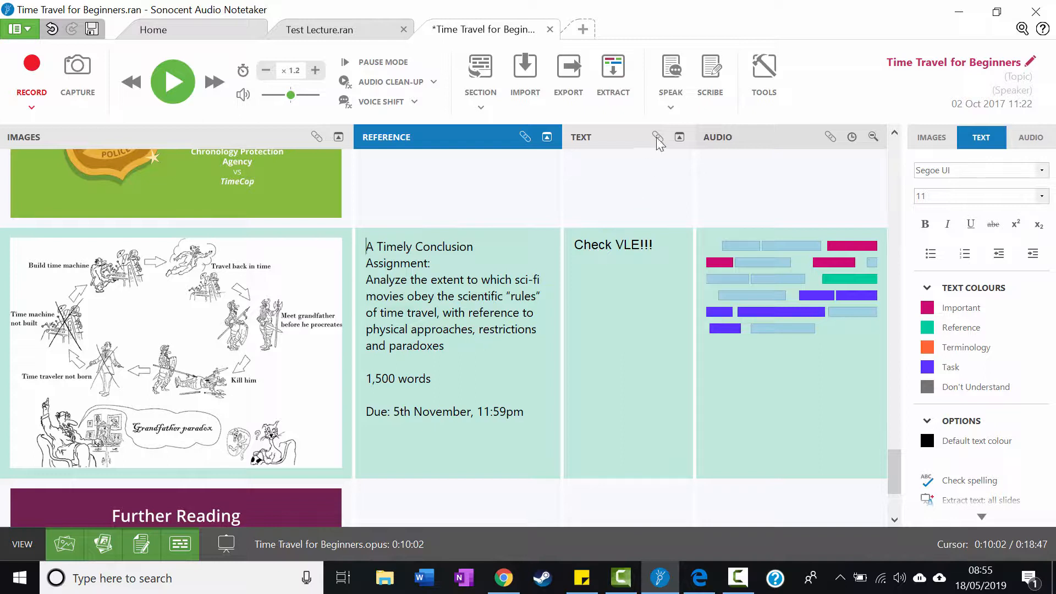
click(681, 109)
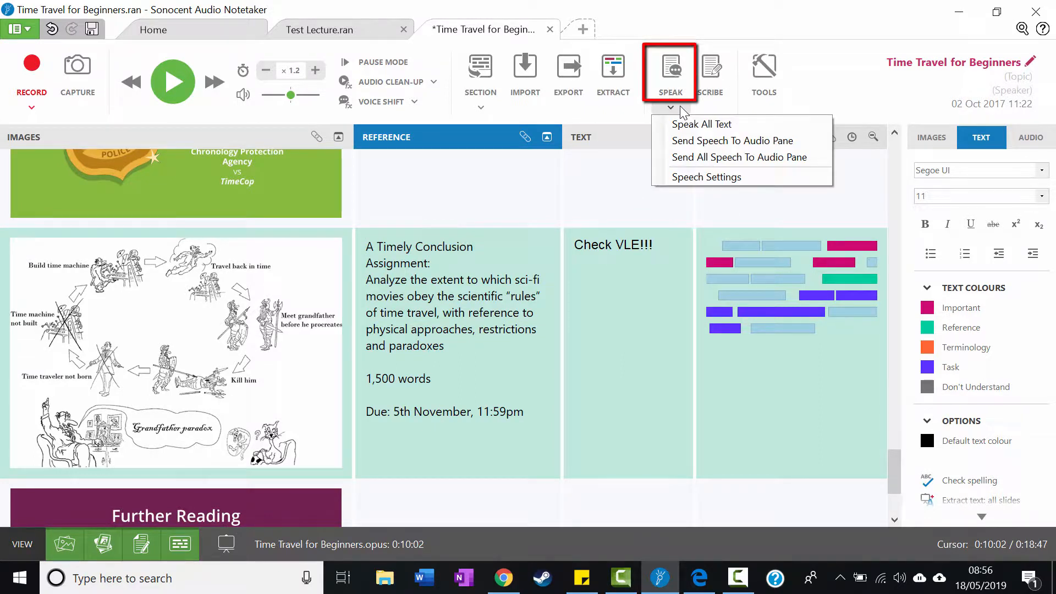
click(370, 242)
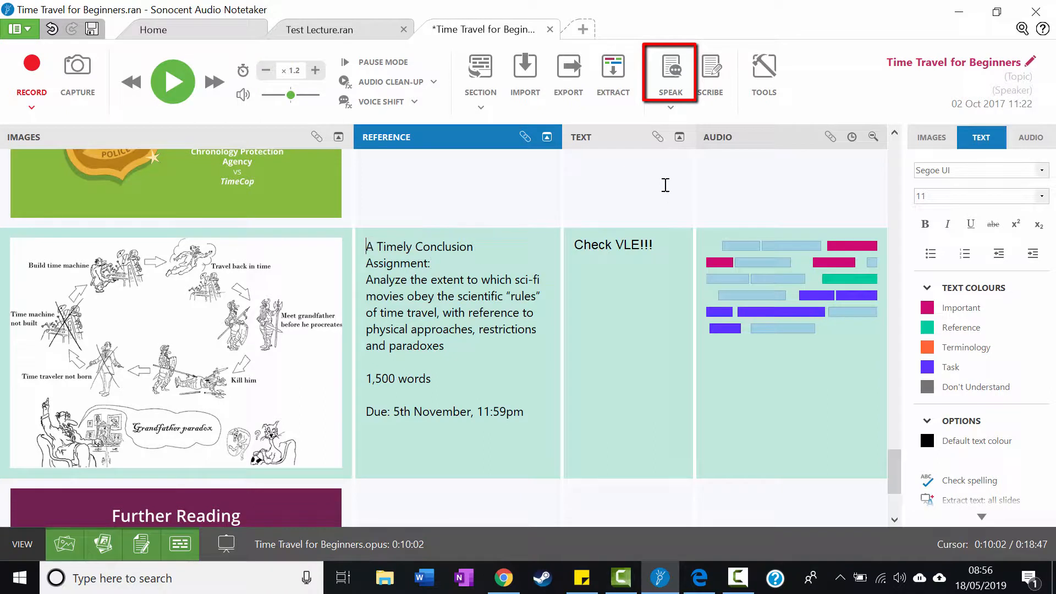
click(676, 82)
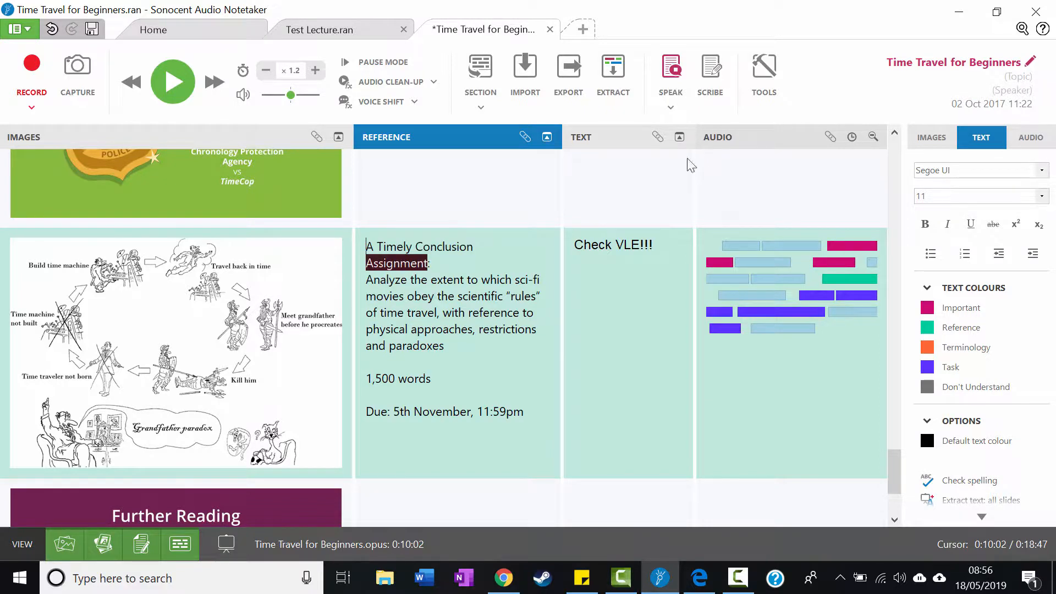
click(671, 74)
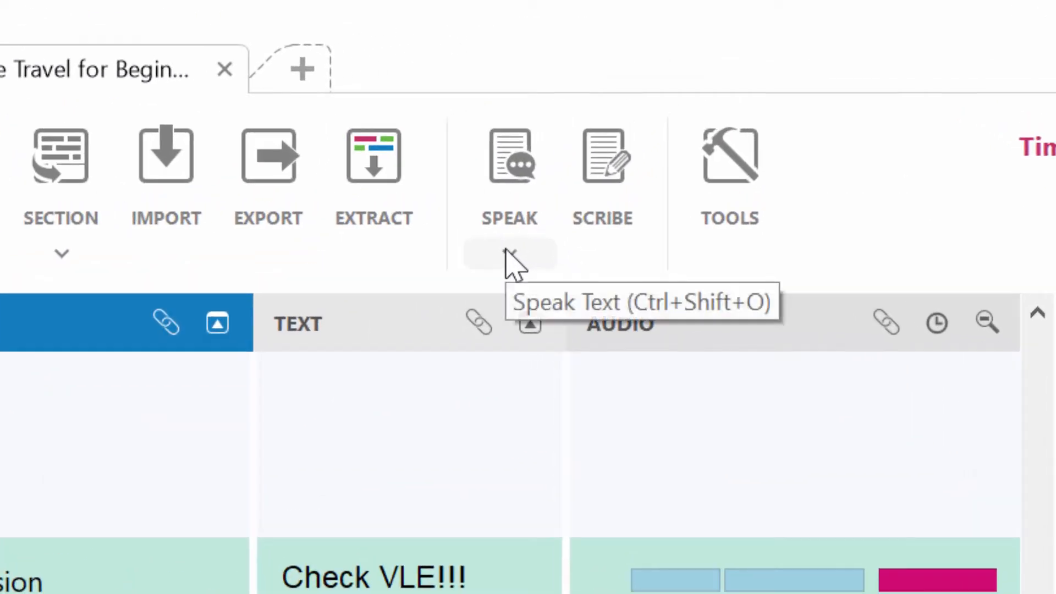
Send the speech of the A Timely Conclusion reference text to the audio pane and delete that text from the Reference pane.
click(507, 253)
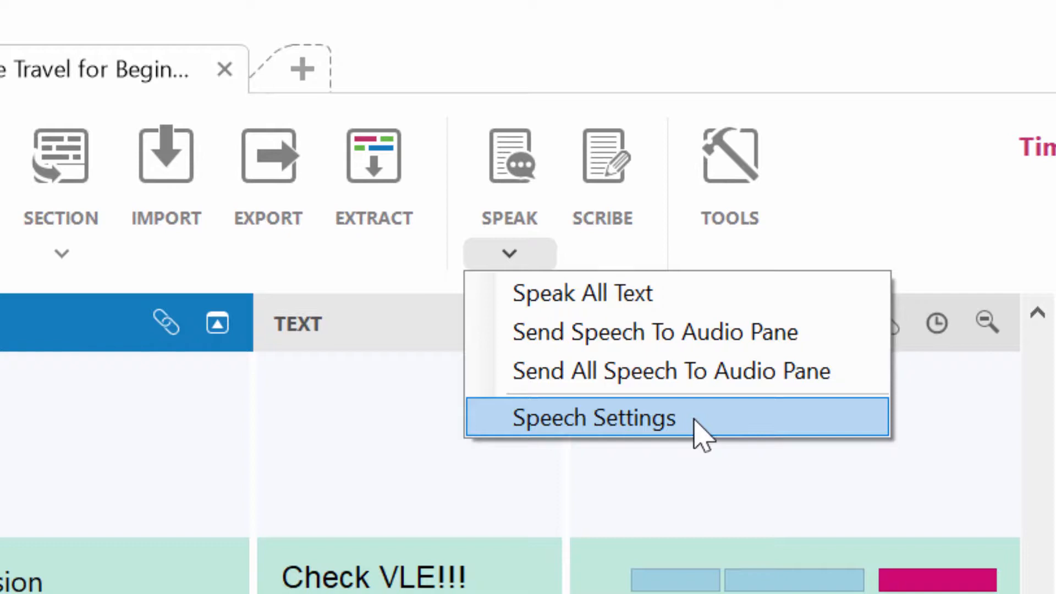
click(702, 434)
click(716, 337)
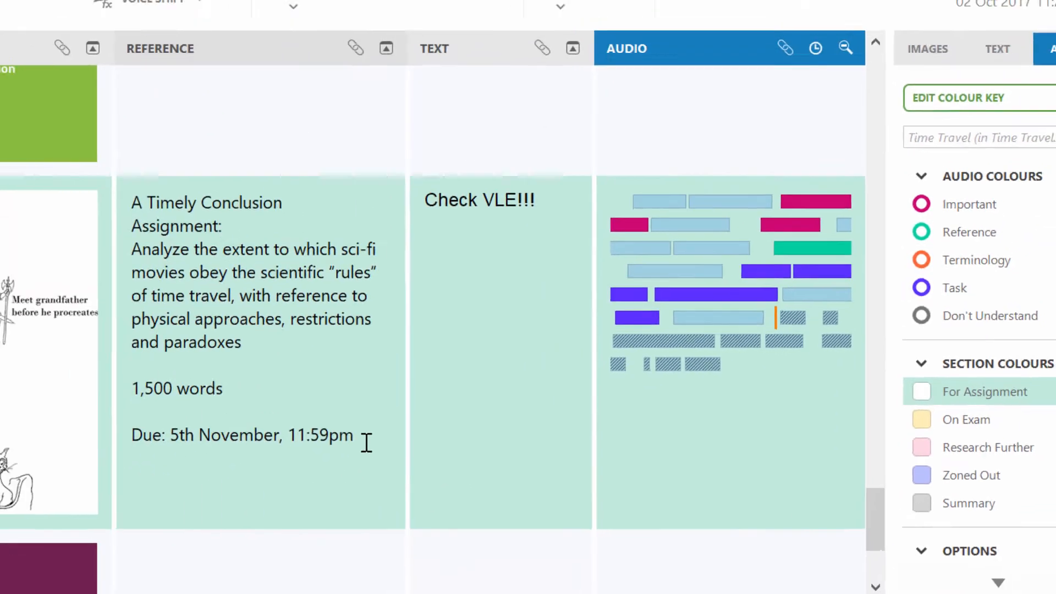
drag(366, 443, 129, 192)
key(Delete)
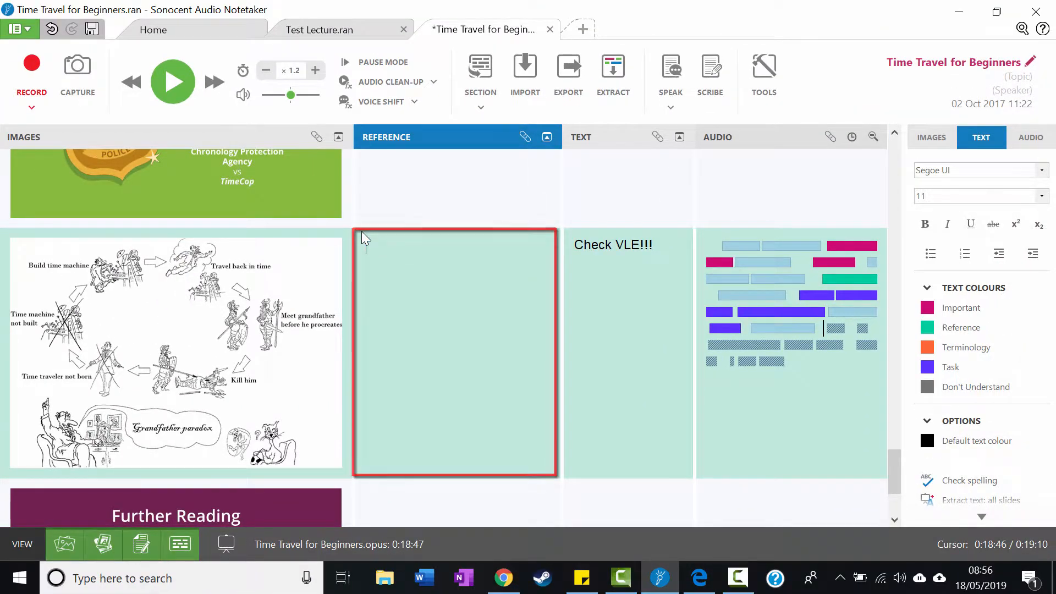
Play the section's audio from its last recorded chunk into the synthesized speech, and pause it.
click(779, 329)
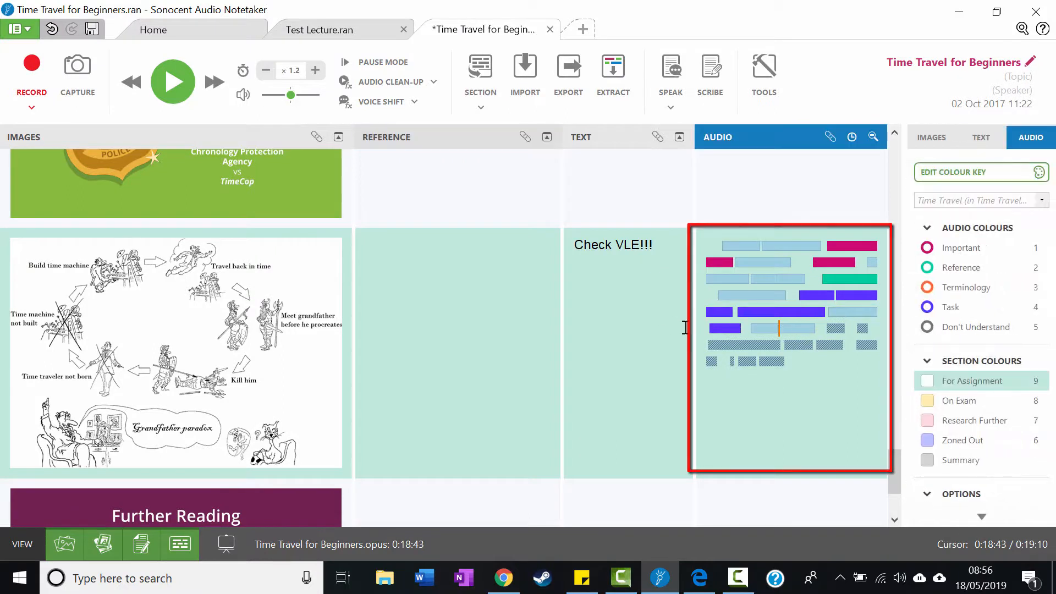
click(164, 81)
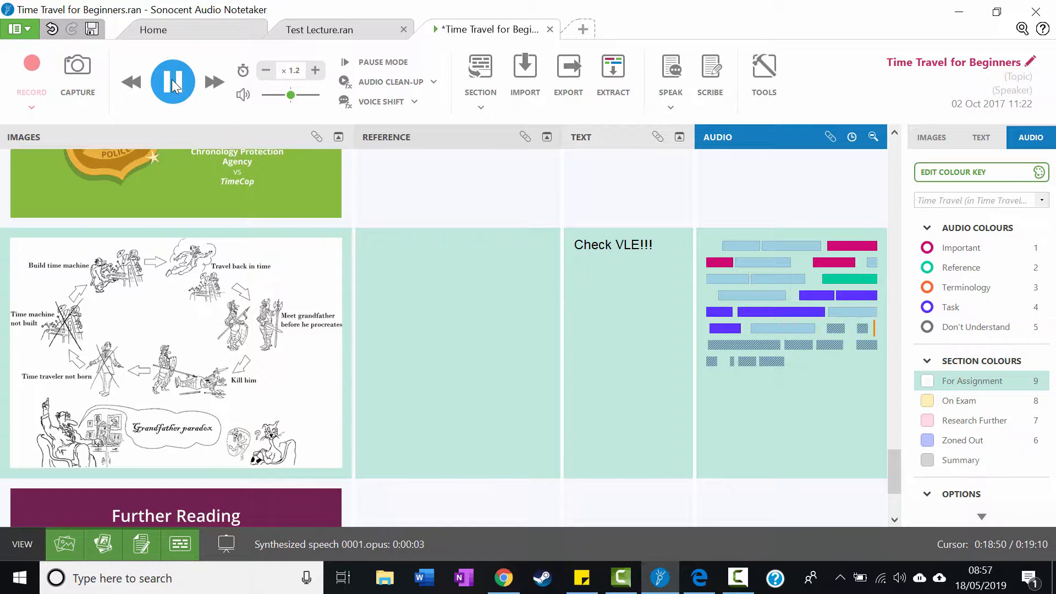
click(172, 79)
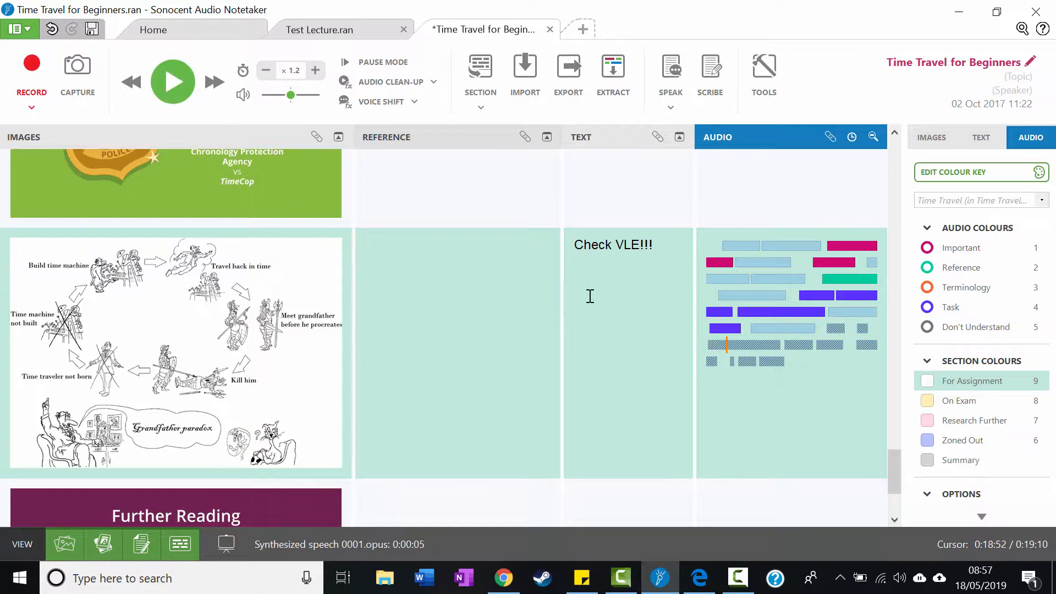
click(591, 276)
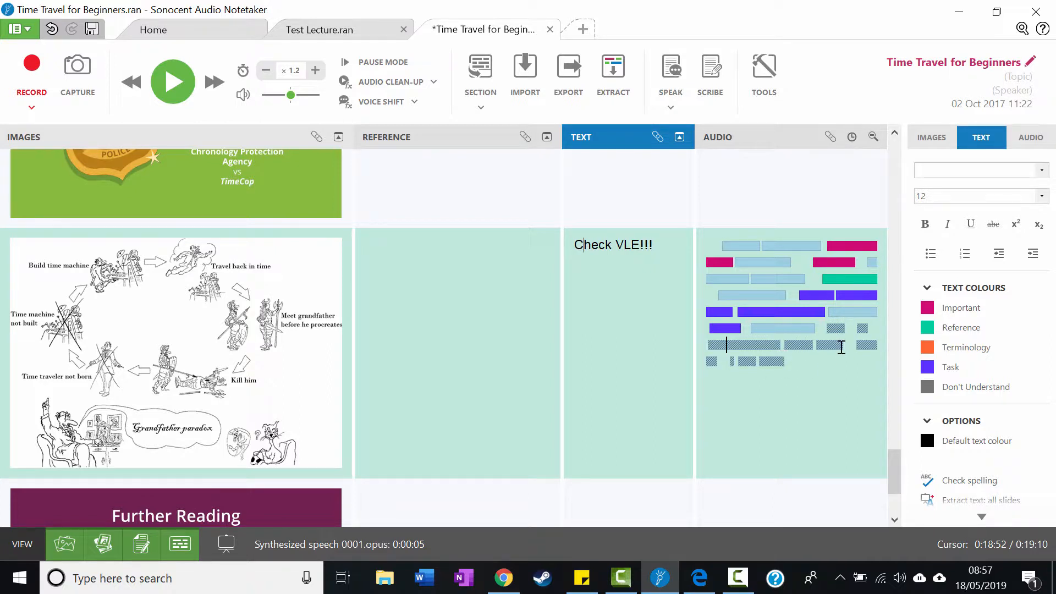
click(575, 80)
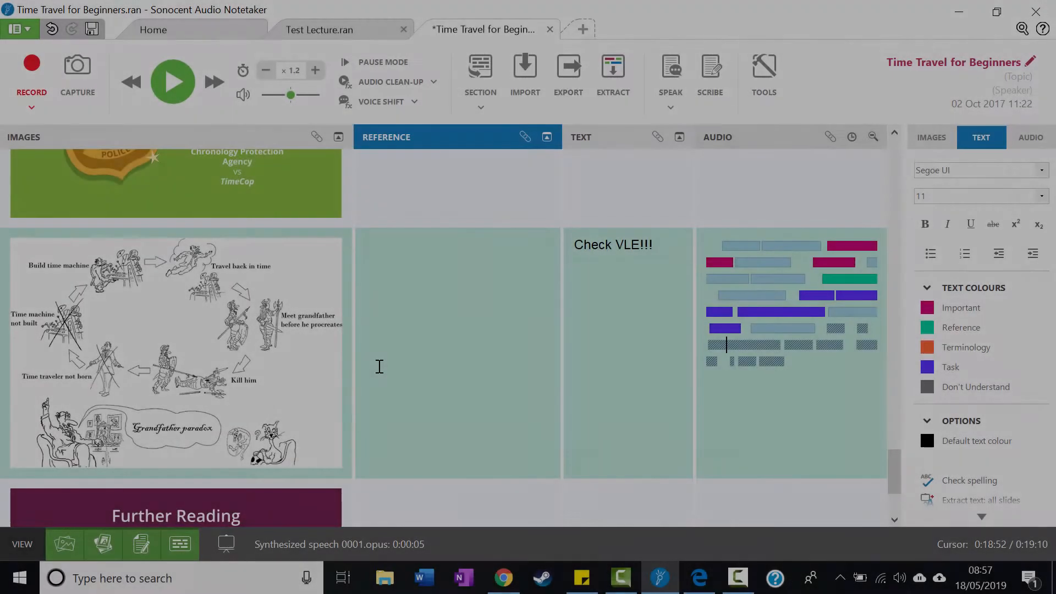
scroll(443, 356, up, 5)
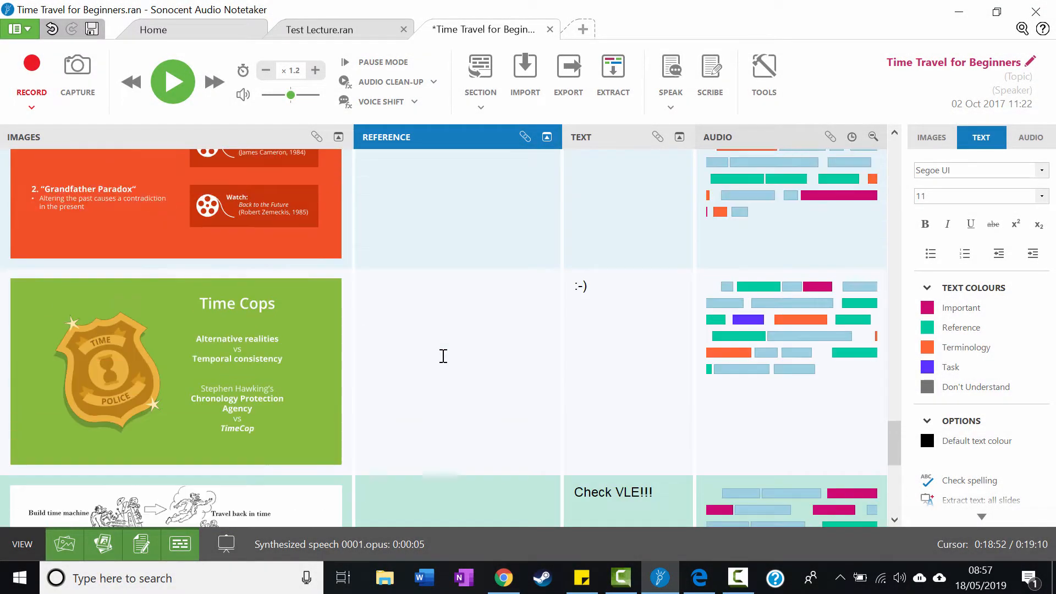
scroll(444, 357, down, 5)
scroll(494, 328, down, 2)
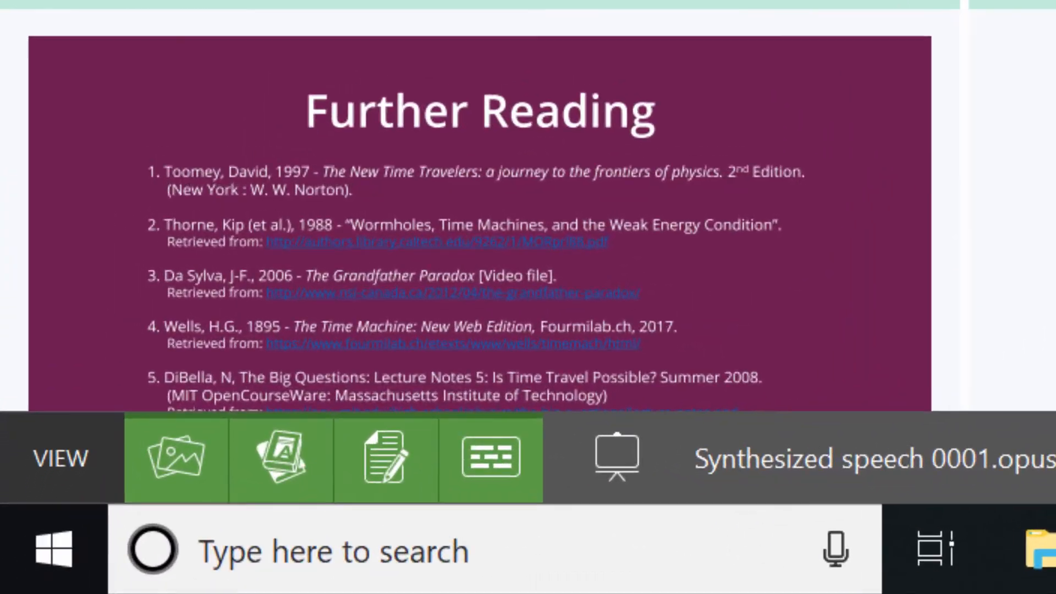